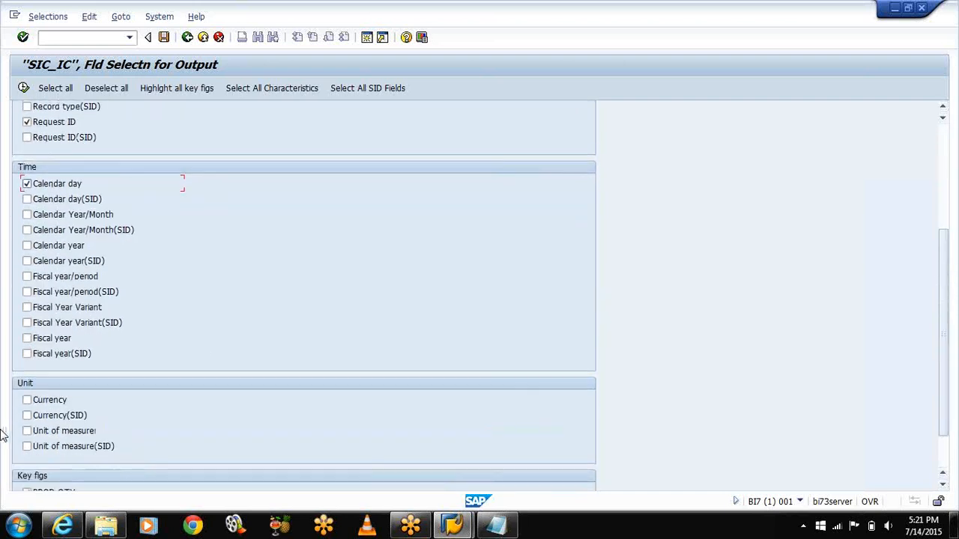
# Add Currency and Unit of measure to the SIC_IC output fields and execute the selection to list the cube's data
pyautogui.click(27, 400)
pyautogui.click(28, 432)
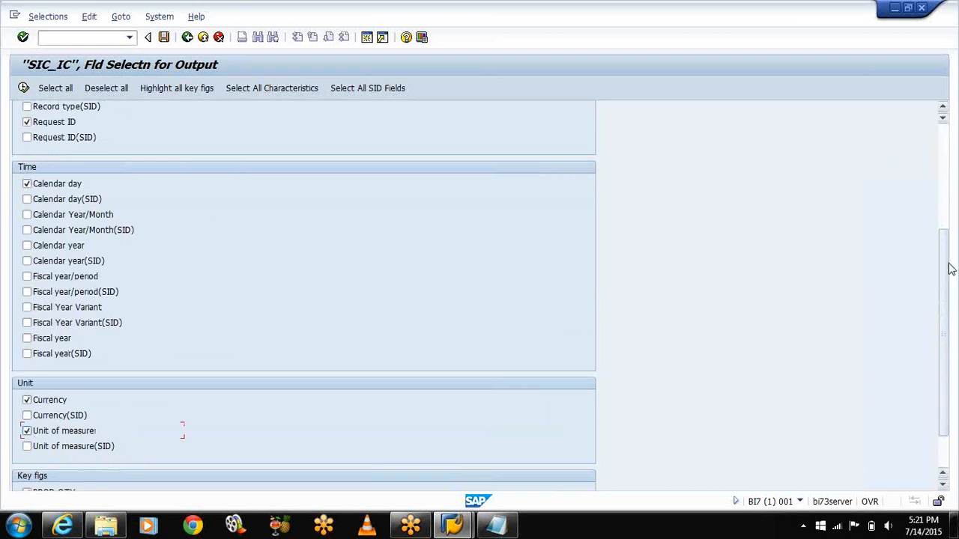
pyautogui.moveTo(944, 265); pyautogui.dragTo(956, 349)
pyautogui.click(24, 88)
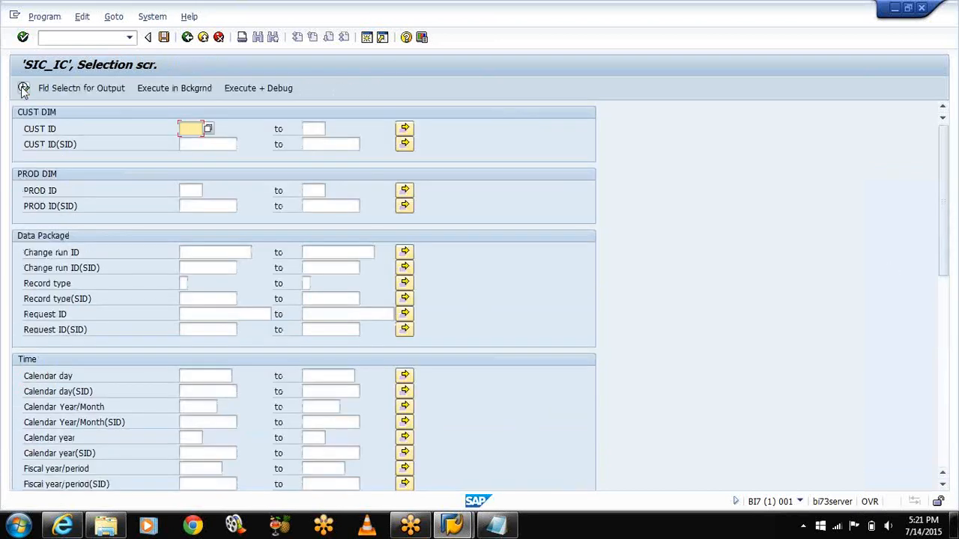
pyautogui.click(23, 88)
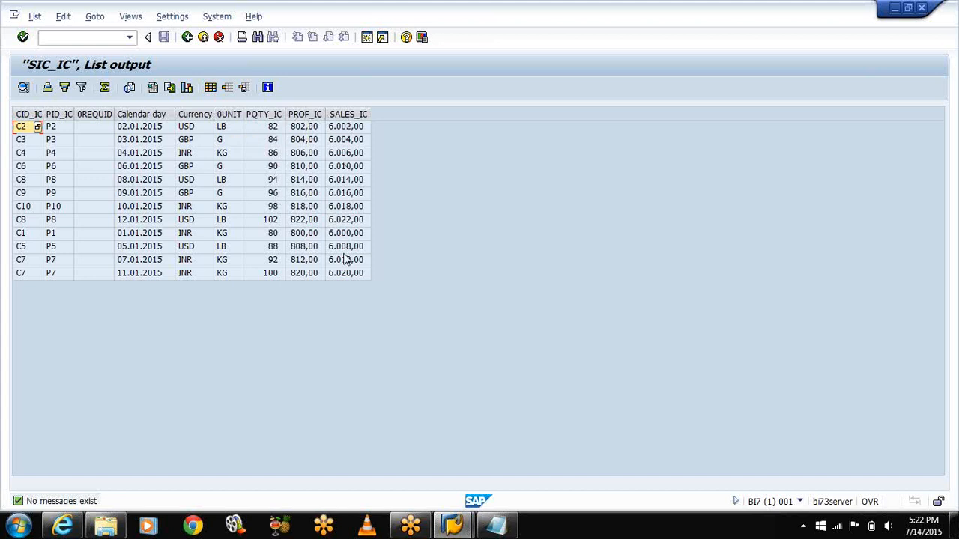
# Leave the SIC_IC list output and go back to the SAP Easy Access screen
pyautogui.click(187, 37)
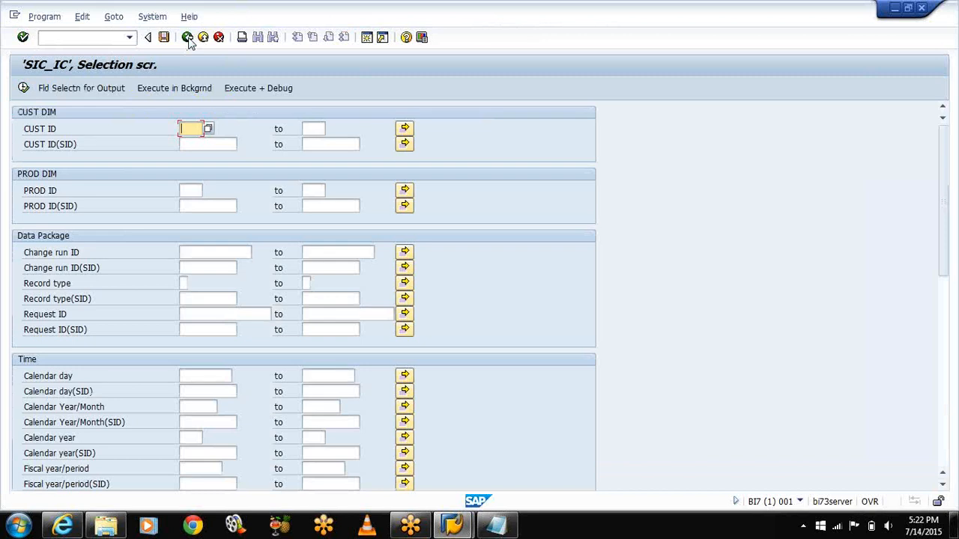
pyautogui.click(188, 37)
pyautogui.click(187, 37)
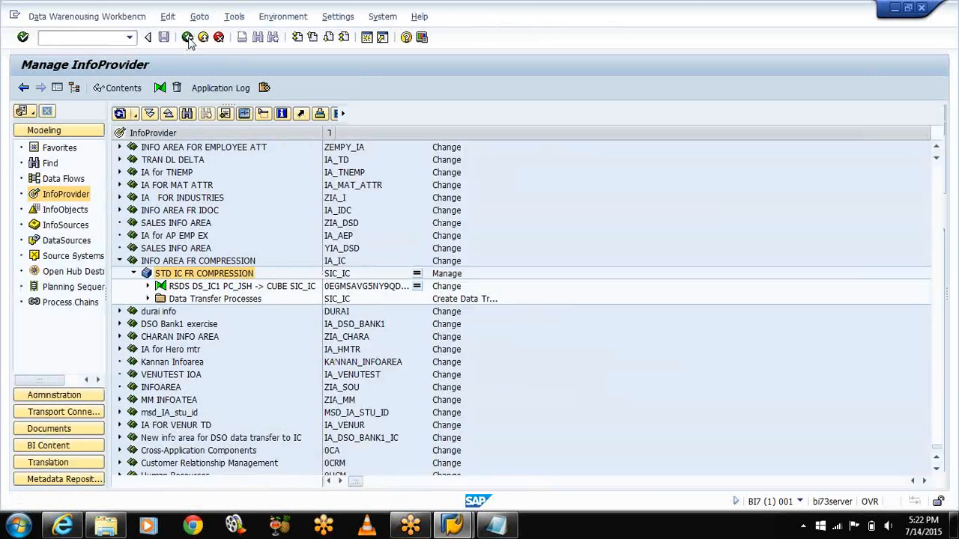
pyautogui.click(187, 37)
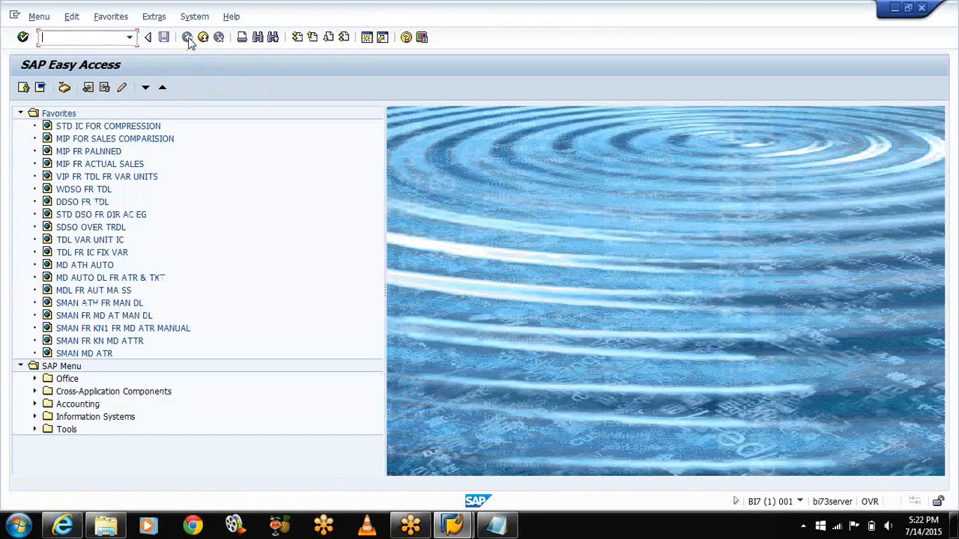
# Switch to Notepad and add the lines "CREATE REPORTING(COMPRESSION):" and "RRMX" below INFOCUBE:, then minimize the note
pyautogui.click(896, 9)
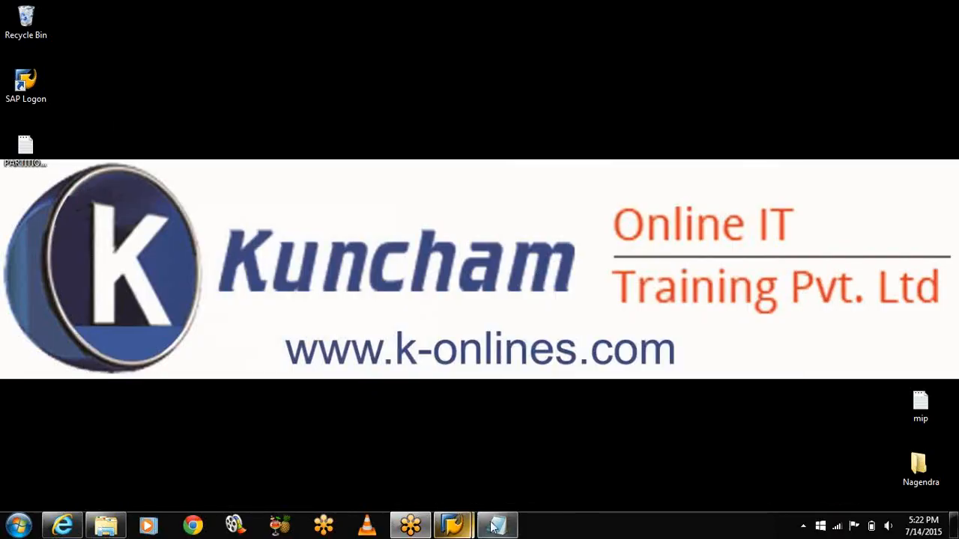
pyautogui.click(497, 524)
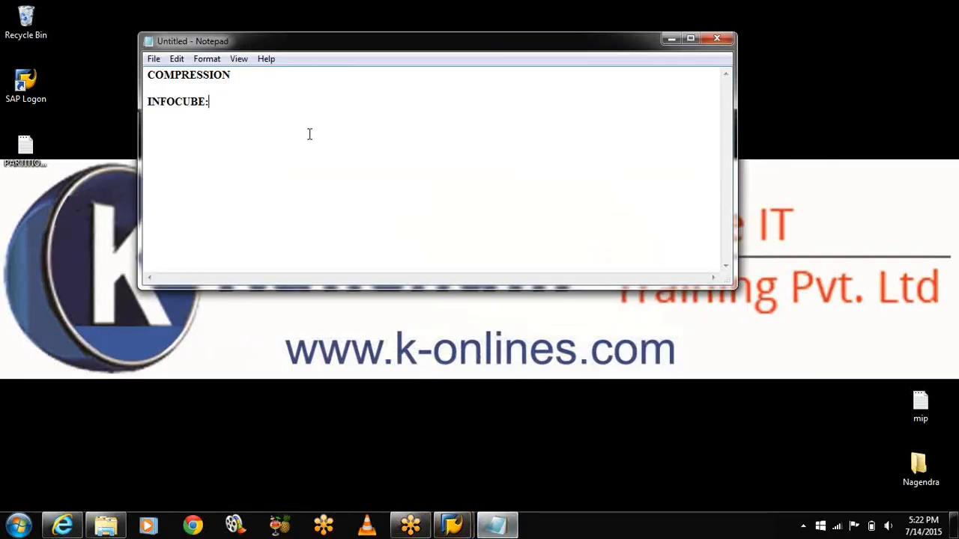
pyautogui.press('Return')
pyautogui.press('Return')
pyautogui.write('c')
pyautogui.write('CREATE ')
pyautogui.write('REP')
pyautogui.write('ORTING')
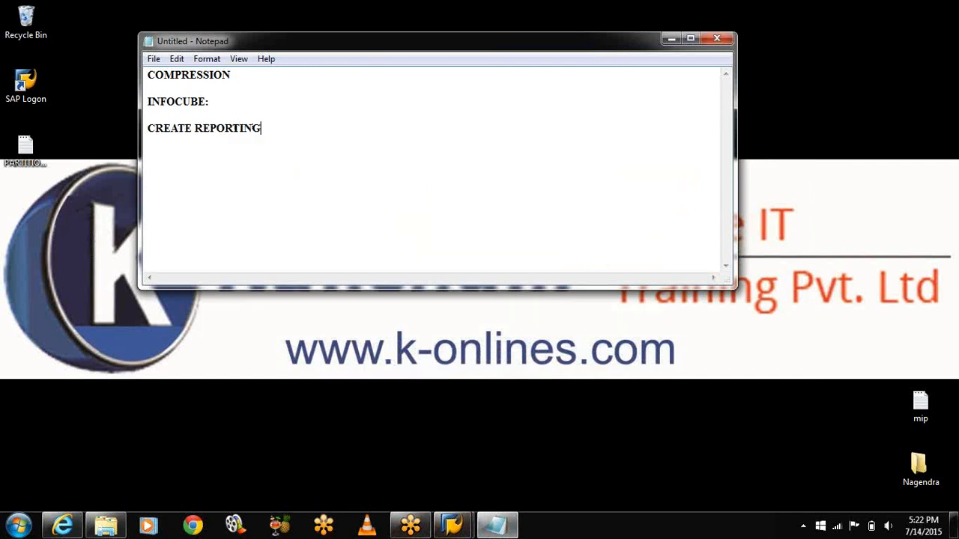
pyautogui.write('(COMPRESSI')
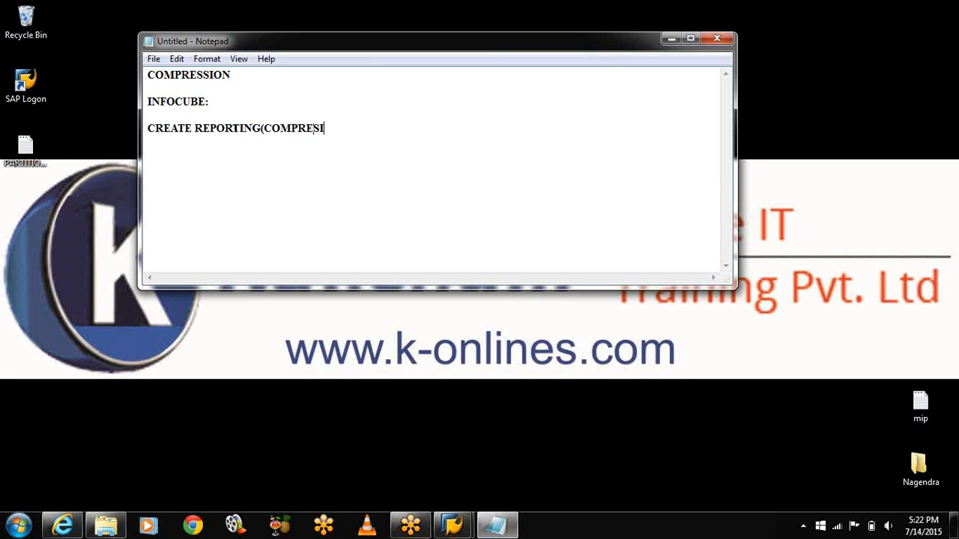
pyautogui.write('ON):')
pyautogui.press('Return')
pyautogui.write('RRMX')
pyautogui.click(670, 39)
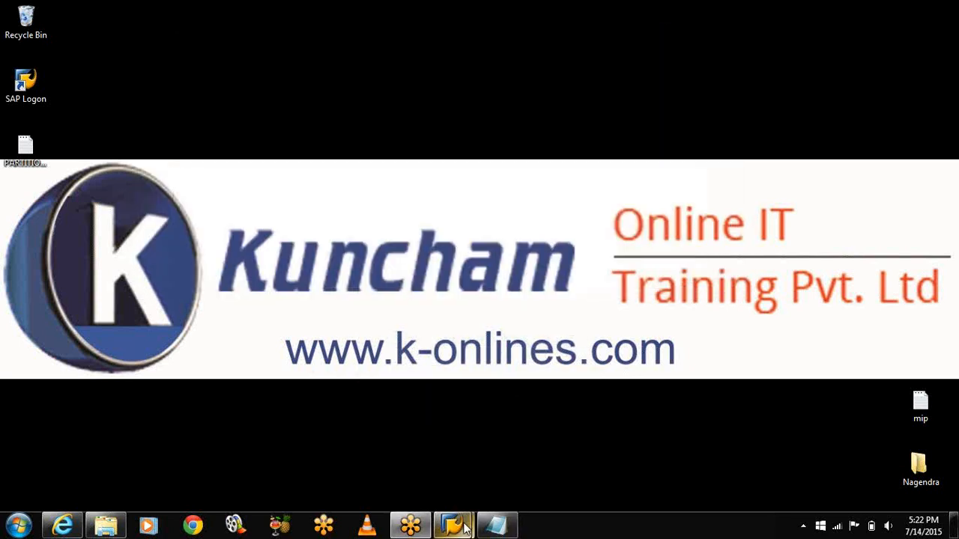
# Switch to the SAP Easy Access BI7 window and run transaction RRMX
pyautogui.moveTo(453, 525)
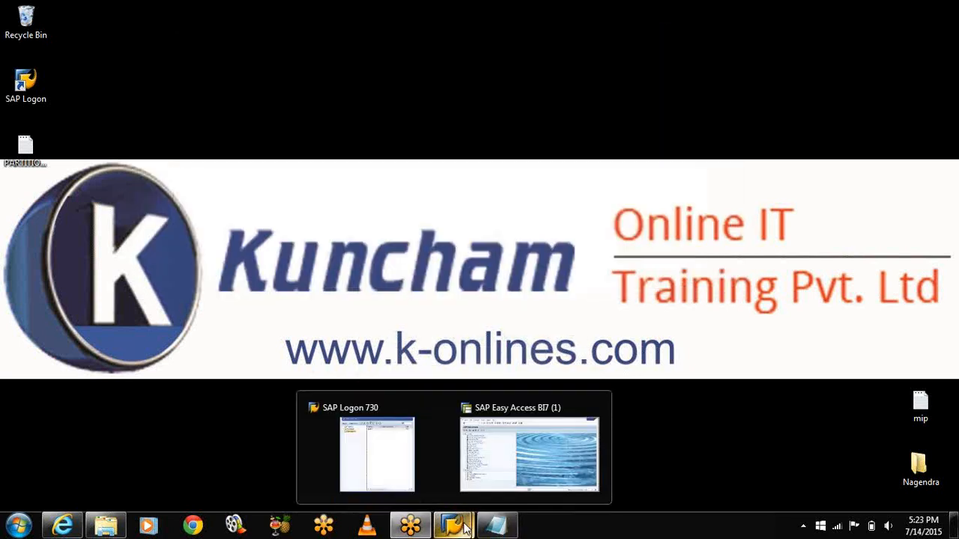
pyautogui.click(492, 472)
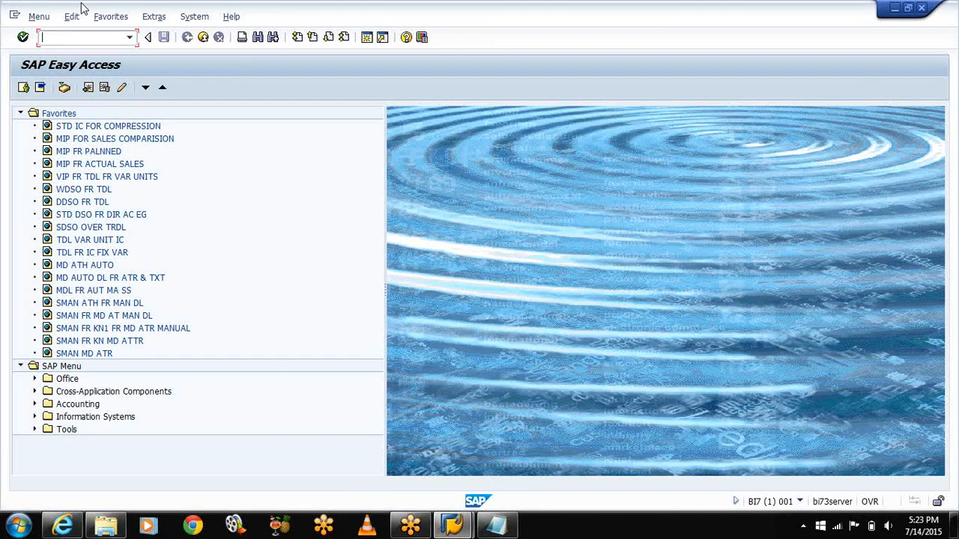
pyautogui.write('RRMX')
pyautogui.press('Return')
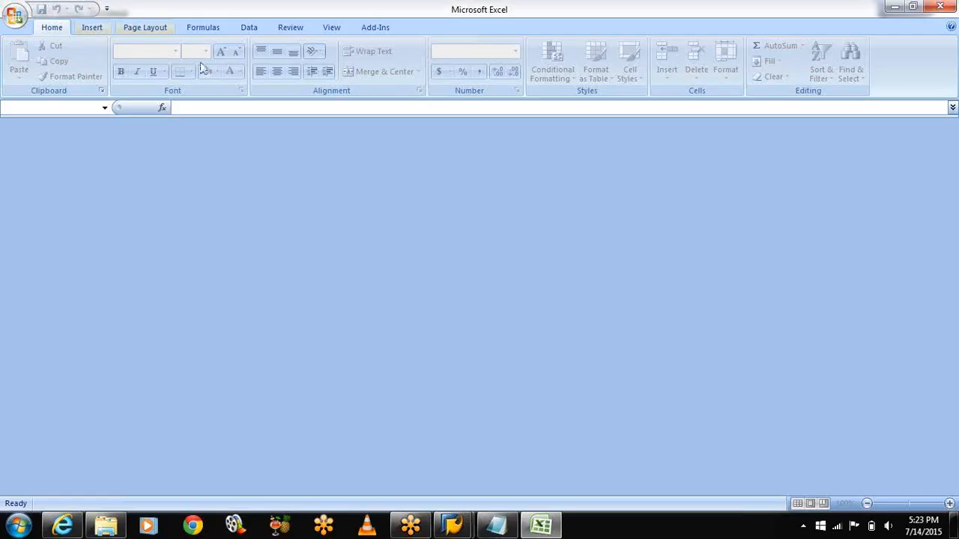
# Start creating a new query from the BEx Analyzer add-in and log on to the BW system with the account password
pyautogui.click(365, 33)
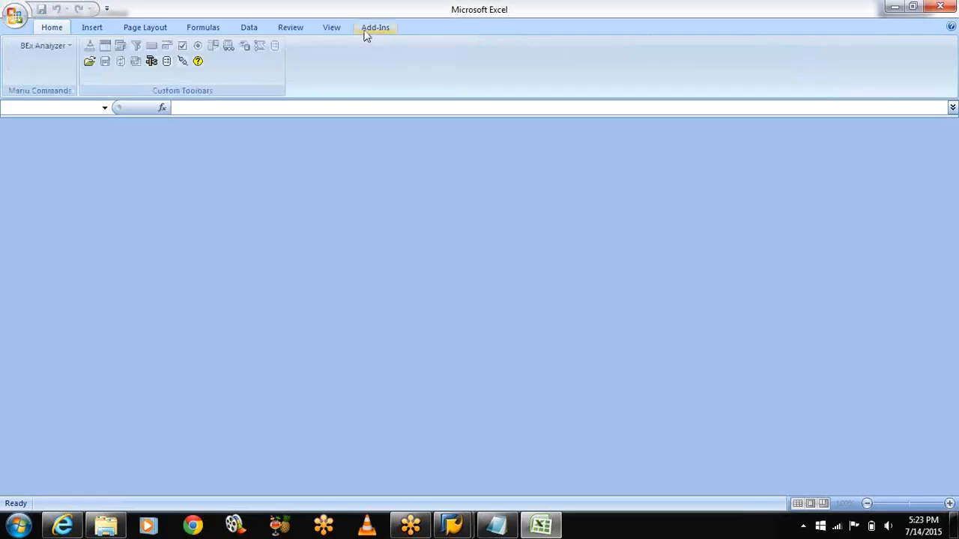
pyautogui.click(152, 63)
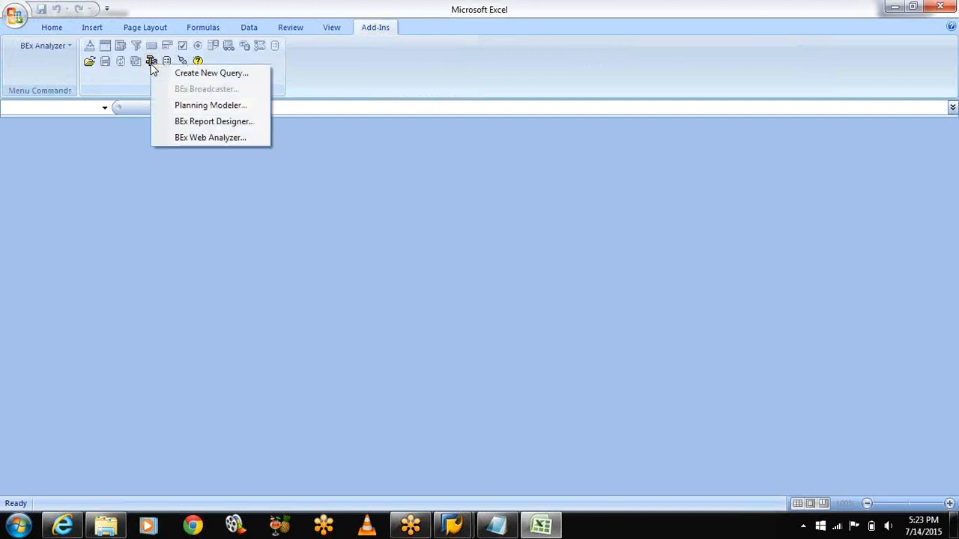
pyautogui.click(168, 75)
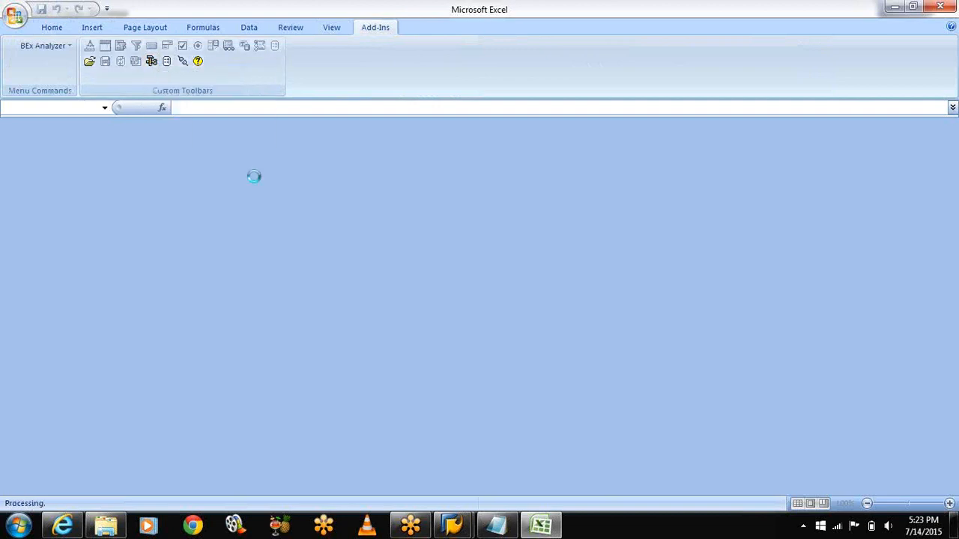
pyautogui.click(509, 340)
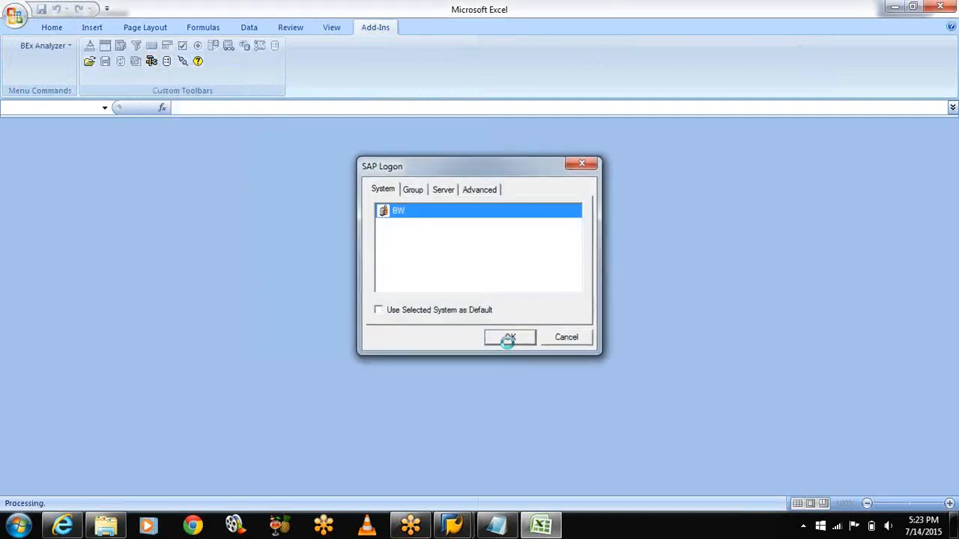
pyautogui.write('*********')
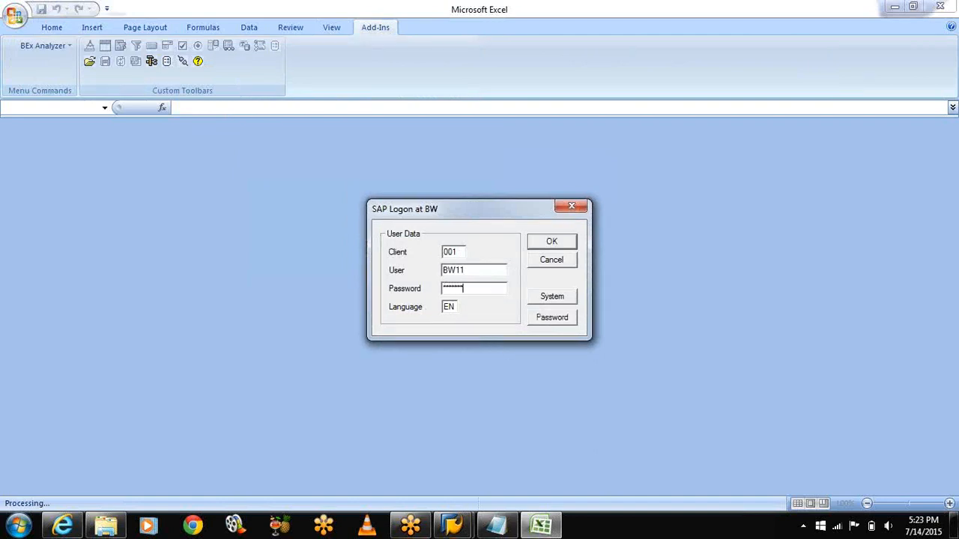
pyautogui.press('Return')
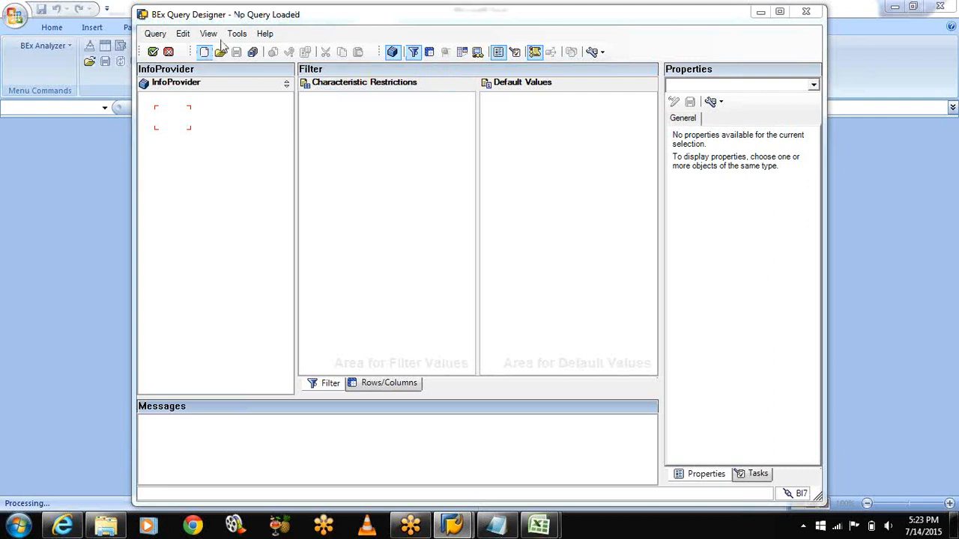
# Create a new query on the STD IC FR COMPRESSION InfoProvider, searching for sic_ic with technical names included
pyautogui.click(201, 52)
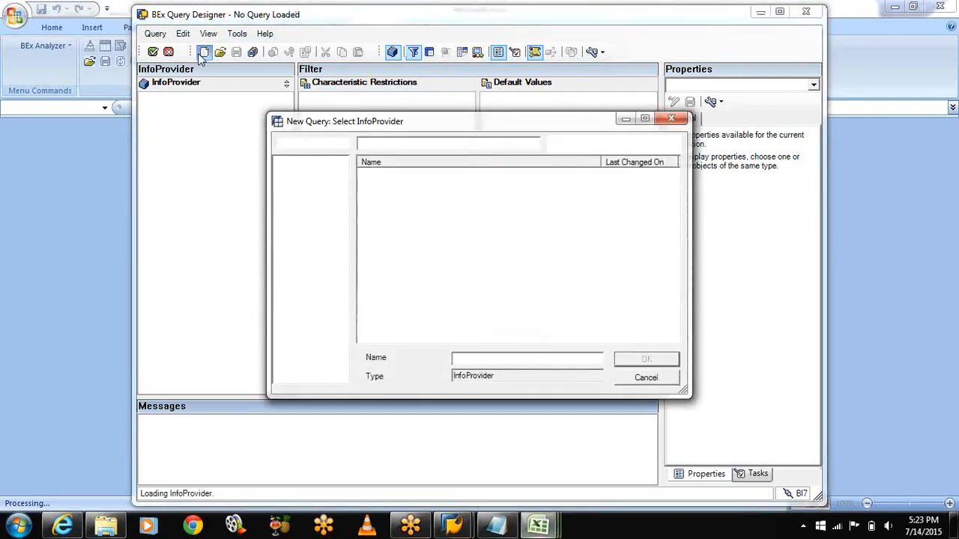
pyautogui.click(311, 184)
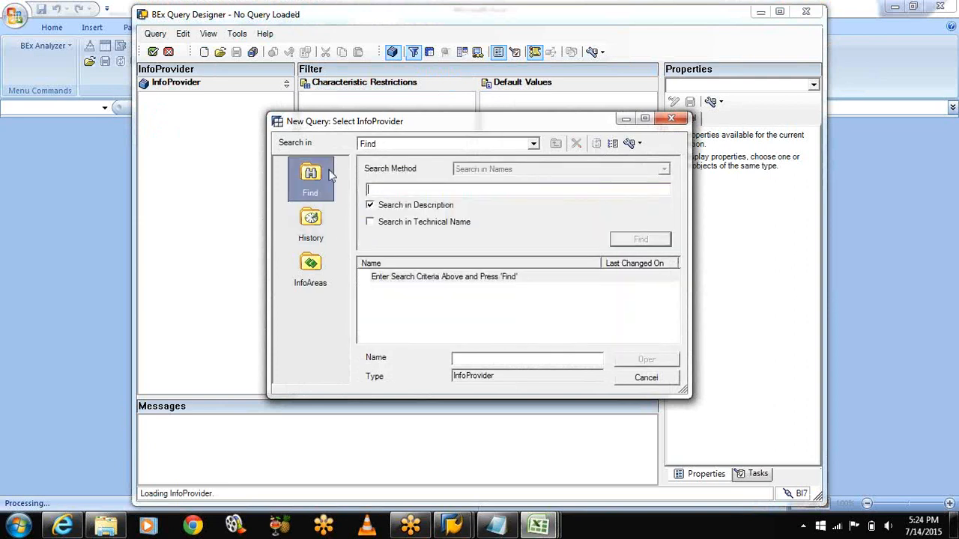
pyautogui.click(371, 223)
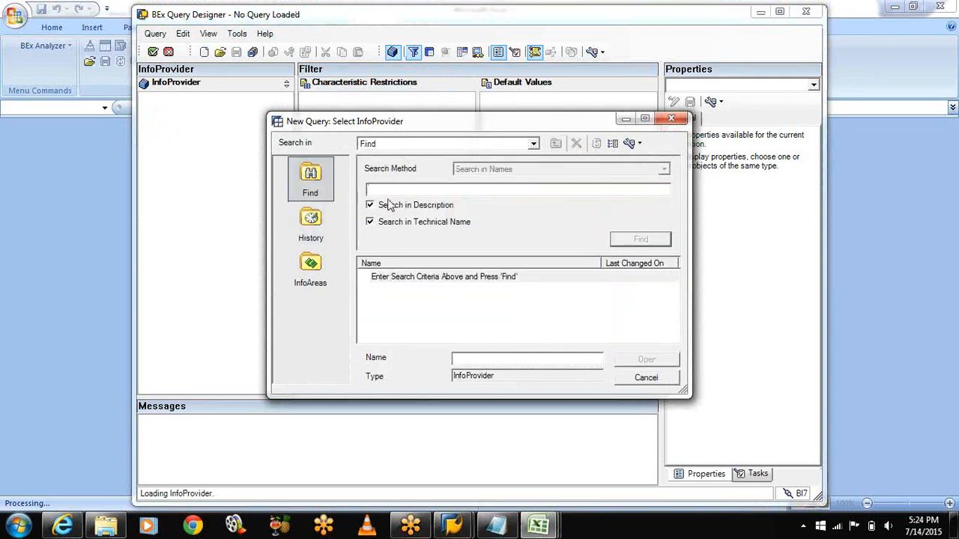
pyautogui.write('sic_ic')
pyautogui.click(638, 240)
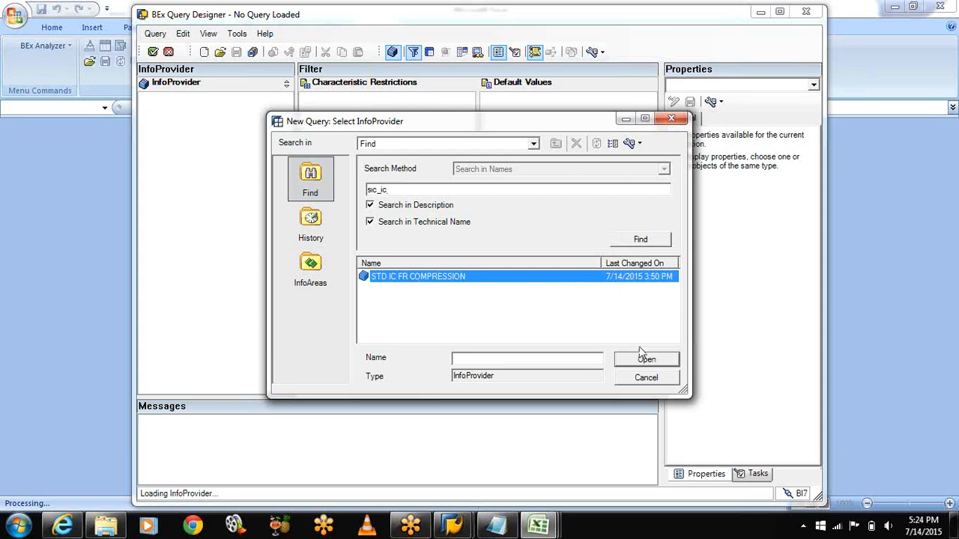
pyautogui.click(644, 360)
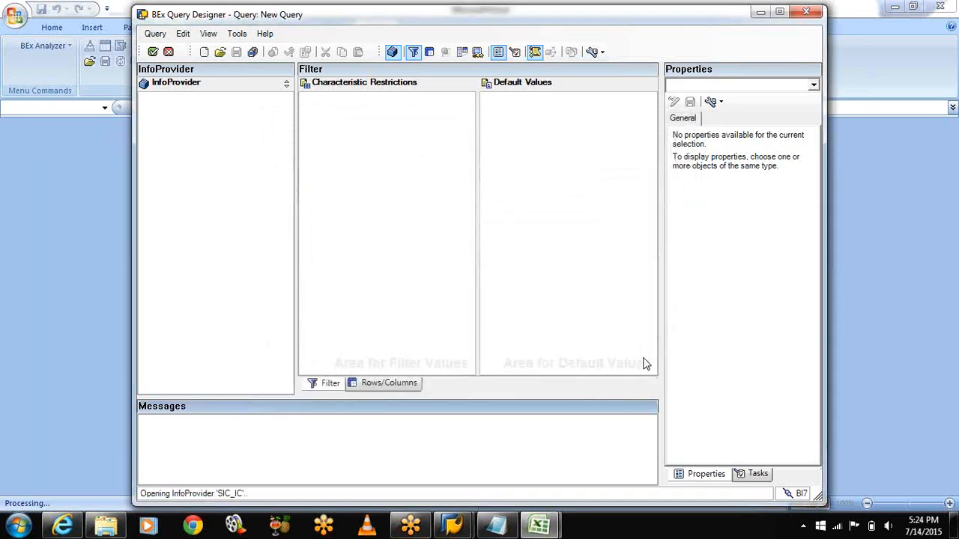
# Place the key figures PROD QTY, PROF ON SALES and SALES REVENUE in the query's Columns
pyautogui.click(382, 384)
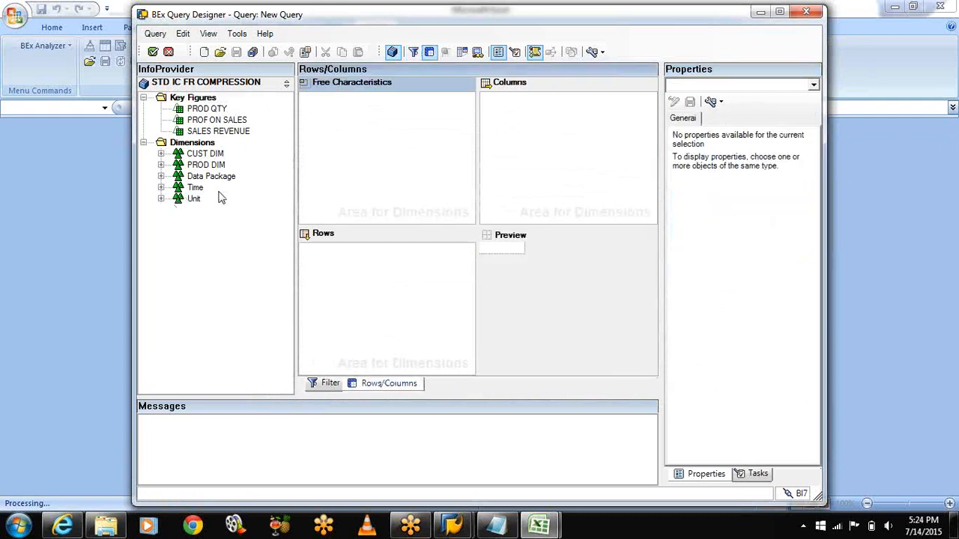
pyautogui.click(193, 111)
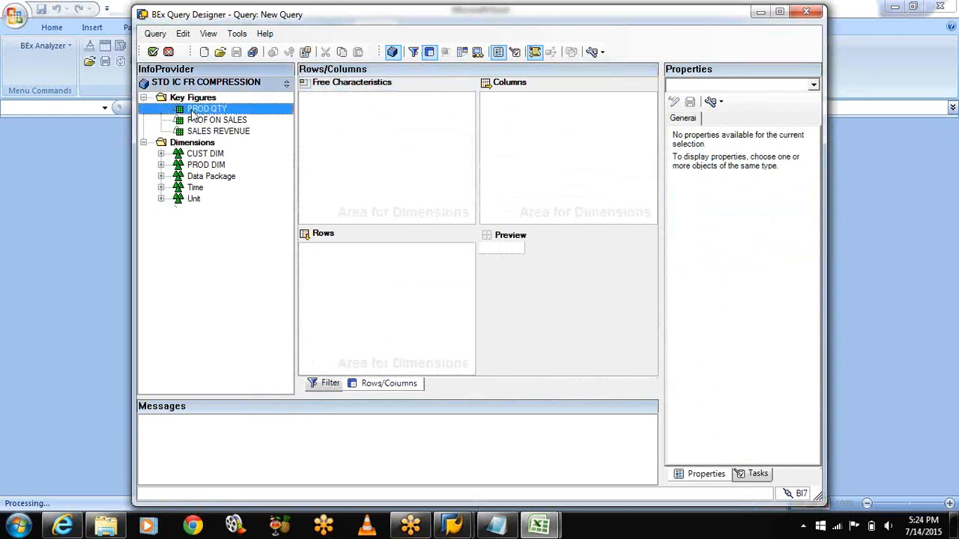
pyautogui.keyDown('ctrl'); pyautogui.click(197, 122); pyautogui.keyUp('ctrl')
pyautogui.keyDown('ctrl'); pyautogui.click(203, 132); pyautogui.keyUp('ctrl')
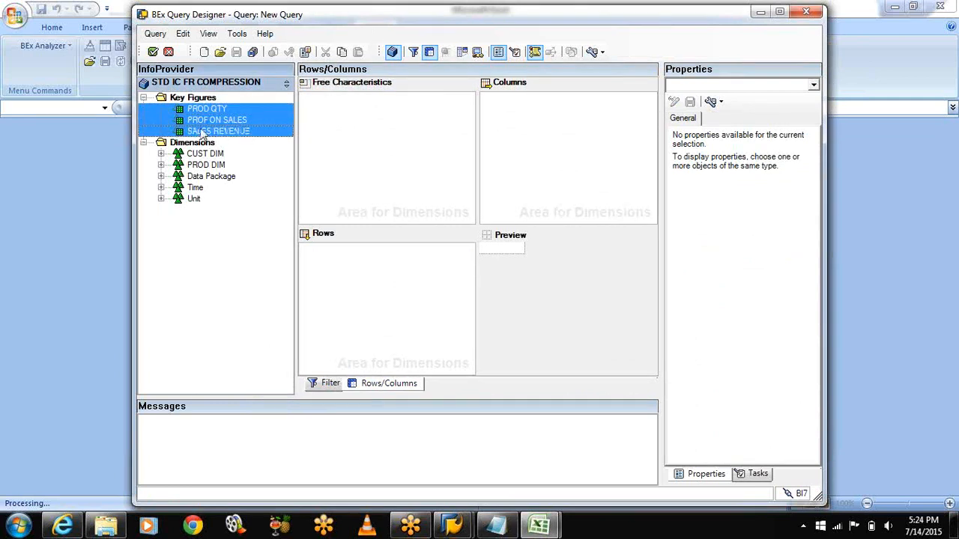
pyautogui.moveTo(222, 132); pyautogui.dragTo(557, 133)
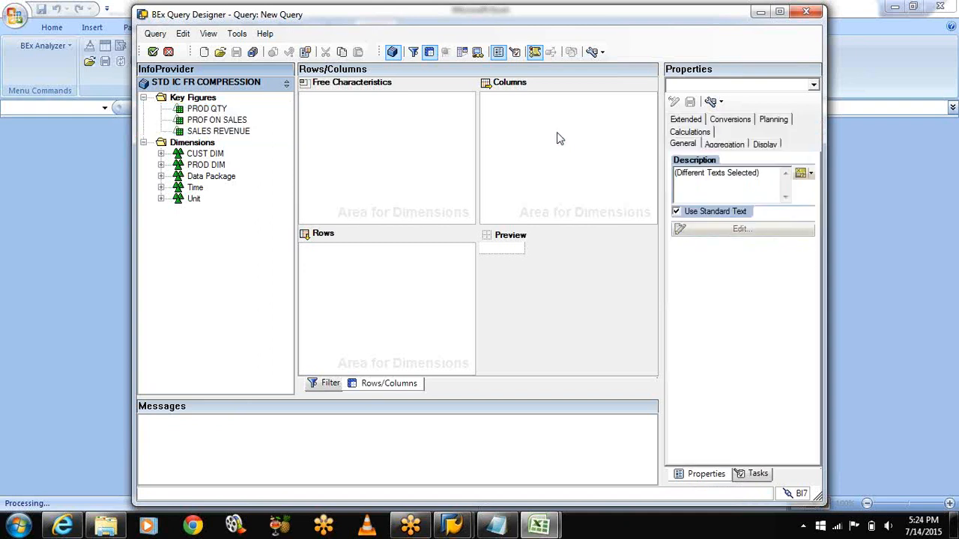
# Place CUST ID from CUST DIM and PROD ID from PROD DIM in the query's Rows
pyautogui.click(161, 153)
pyautogui.moveTo(204, 165); pyautogui.dragTo(319, 276)
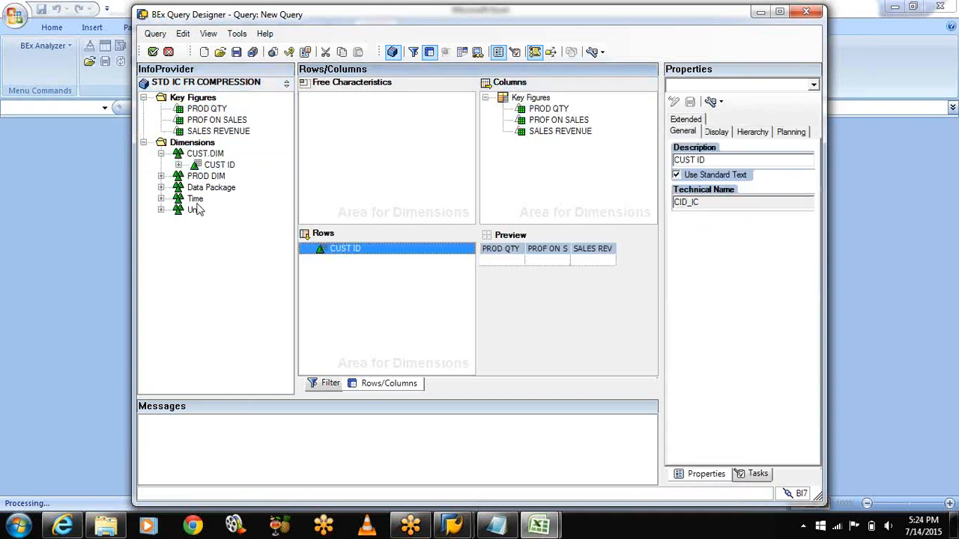
pyautogui.click(164, 178)
pyautogui.click(160, 176)
pyautogui.moveTo(220, 187); pyautogui.dragTo(340, 289)
# Add Request ID, Calendar day, Currency and Unit of measure to the query's Free Characteristics
pyautogui.click(161, 199)
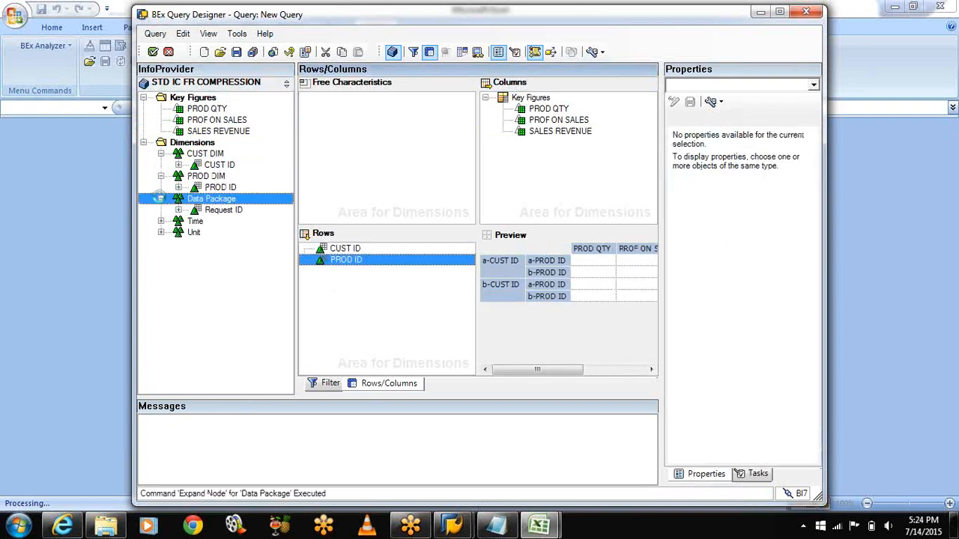
pyautogui.moveTo(218, 210); pyautogui.dragTo(351, 142)
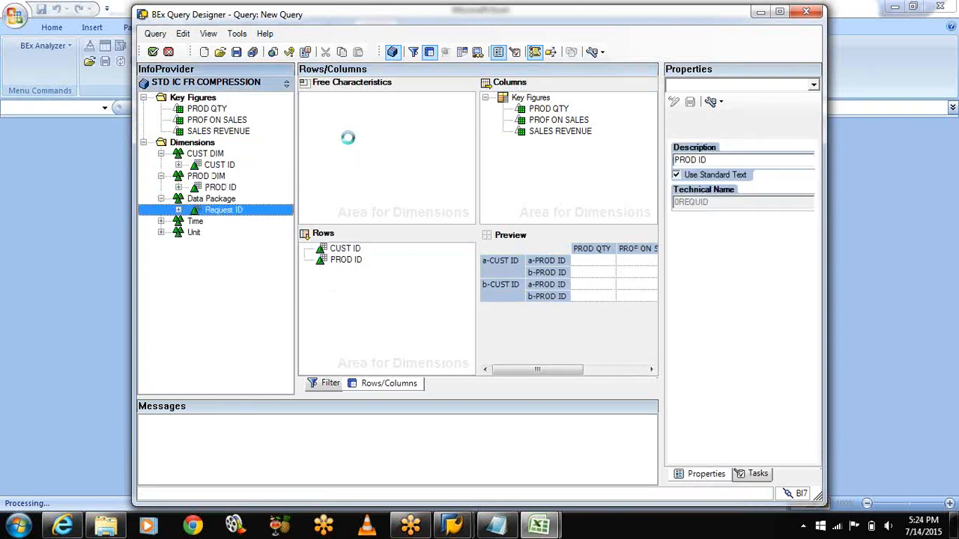
pyautogui.click(161, 222)
pyautogui.moveTo(221, 233); pyautogui.dragTo(359, 150)
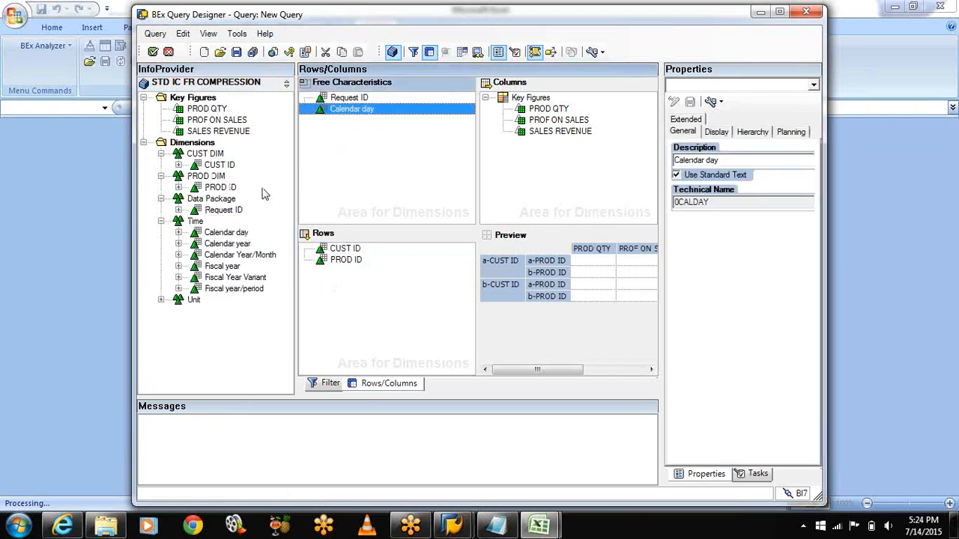
pyautogui.click(160, 300)
pyautogui.moveTo(212, 311); pyautogui.dragTo(352, 128)
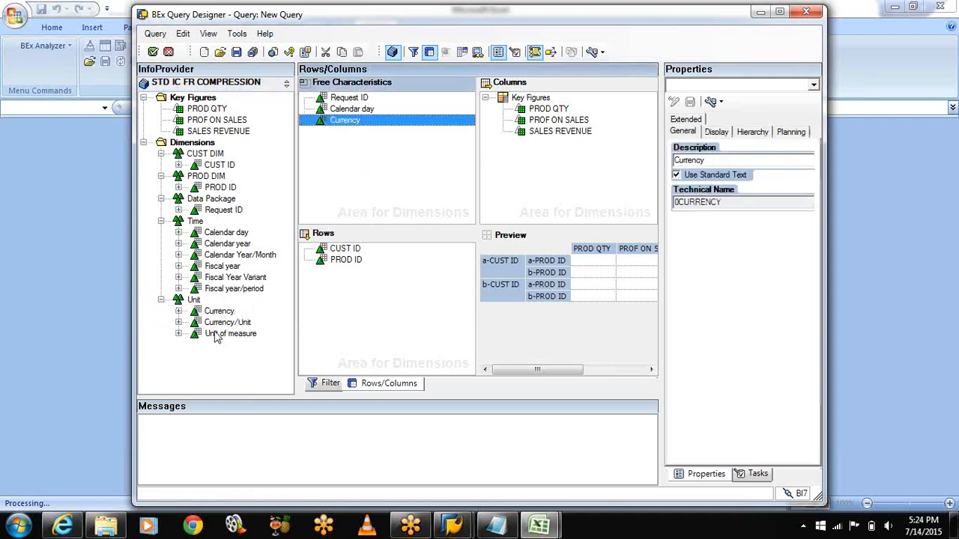
pyautogui.moveTo(221, 334); pyautogui.dragTo(445, 177)
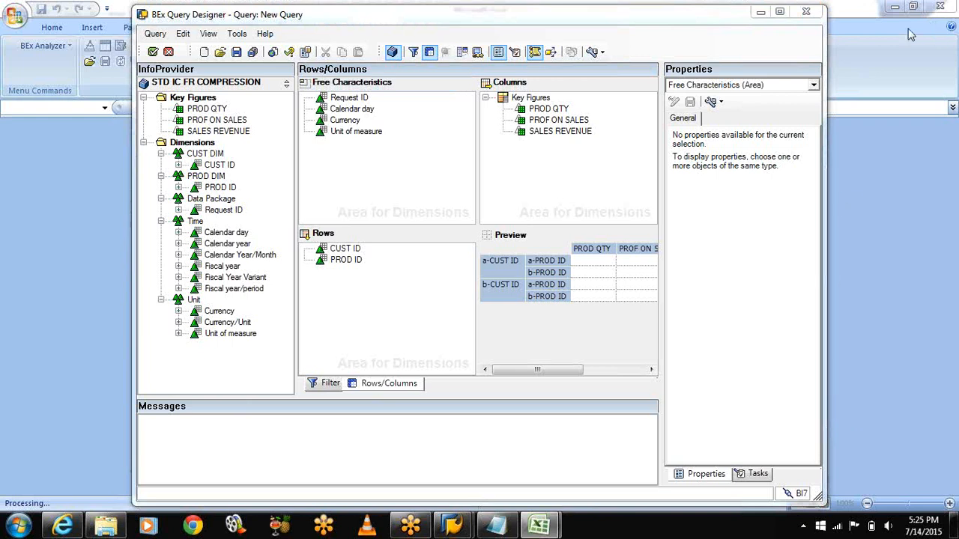
# Allow external access to the query by OLE DB for OLAP in its extended properties and run the query check
pyautogui.click(305, 52)
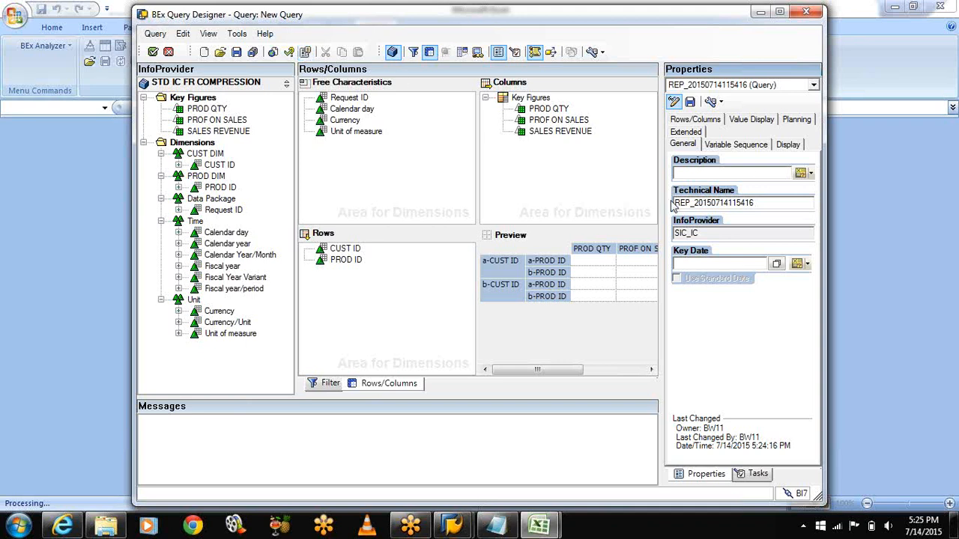
pyautogui.click(685, 132)
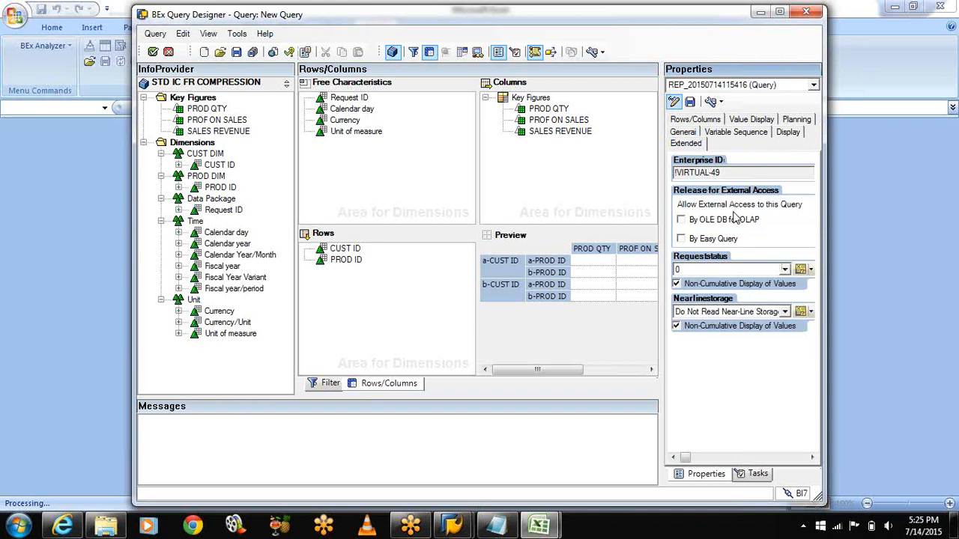
pyautogui.click(680, 220)
pyautogui.click(288, 54)
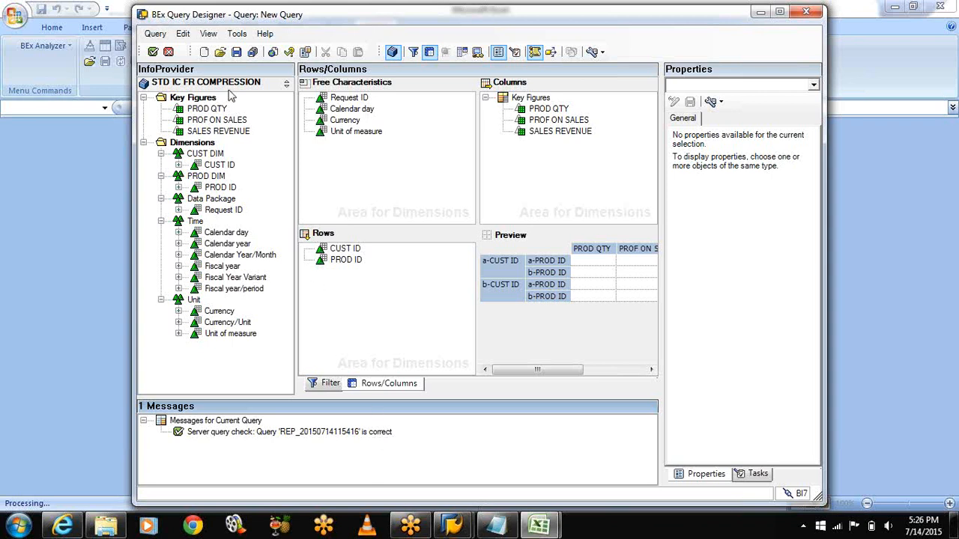
# Save the query in Favorites with the description STD IC FOR COMPRESSION and technical name SIC_IC_COMP, accepting the duplicate description
pyautogui.click(236, 54)
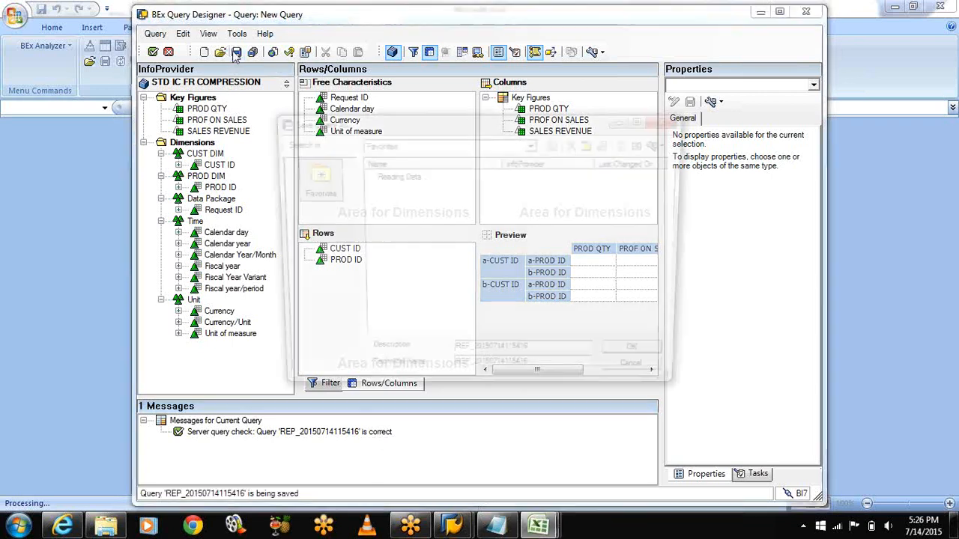
pyautogui.doubleClick(543, 359)
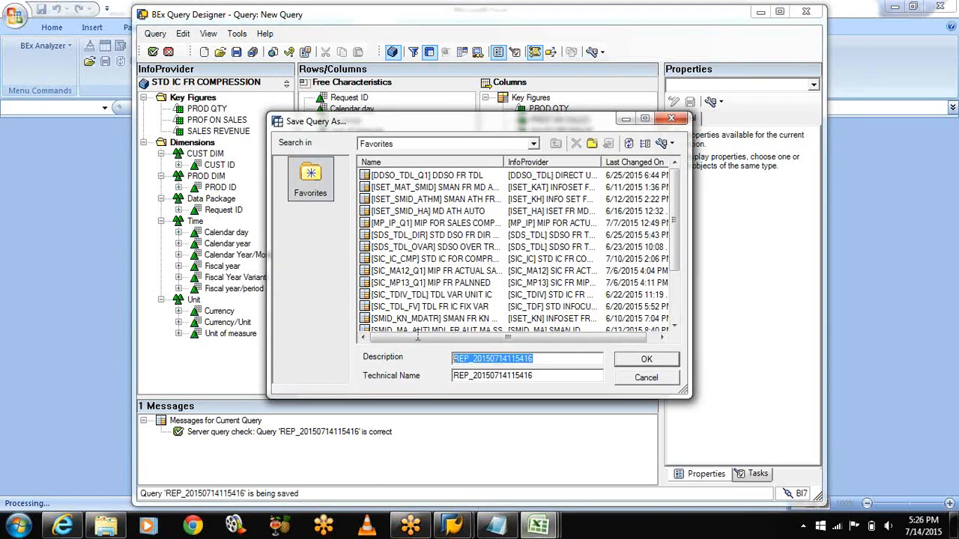
pyautogui.press('BackSpace')
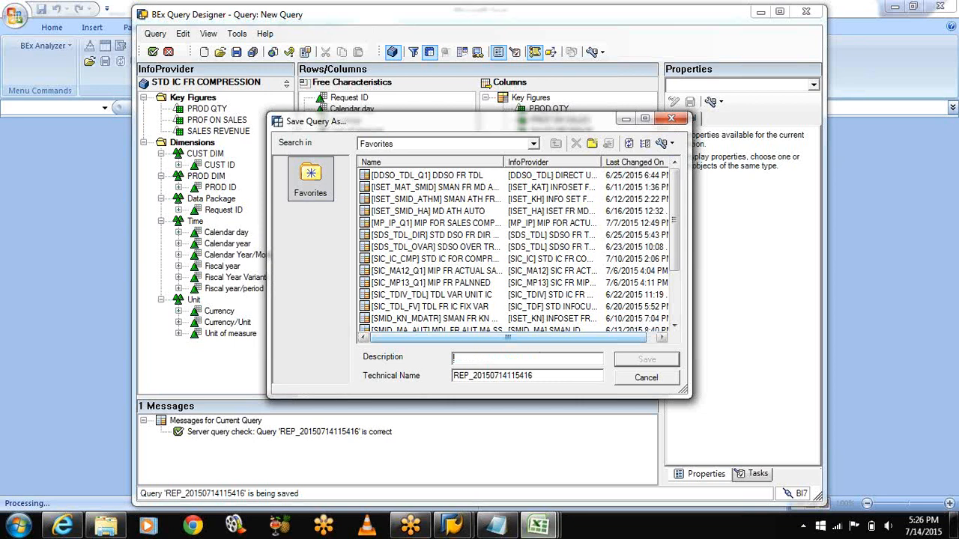
pyautogui.write('St')
pyautogui.write('D IC FOR')
pyautogui.write(' COMPRESSION,')
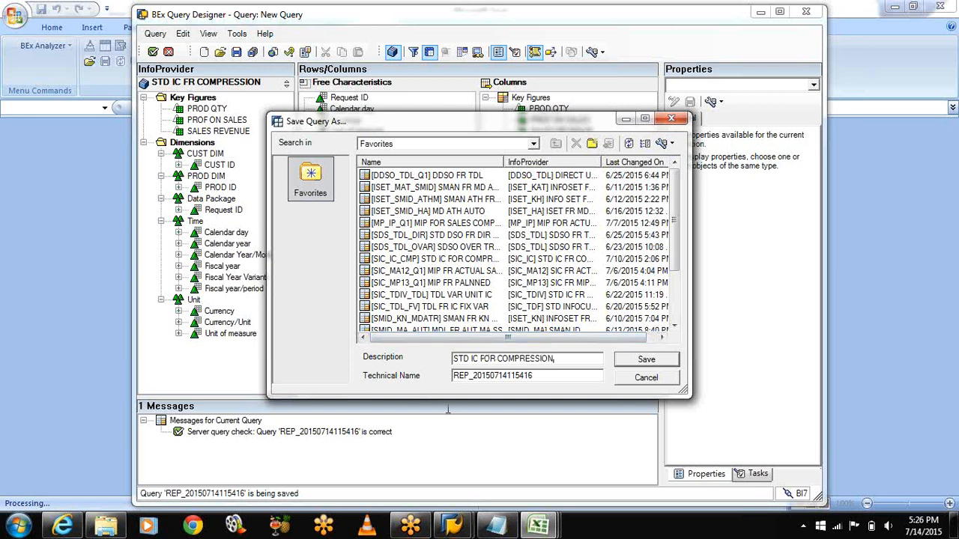
pyautogui.press('Tab')
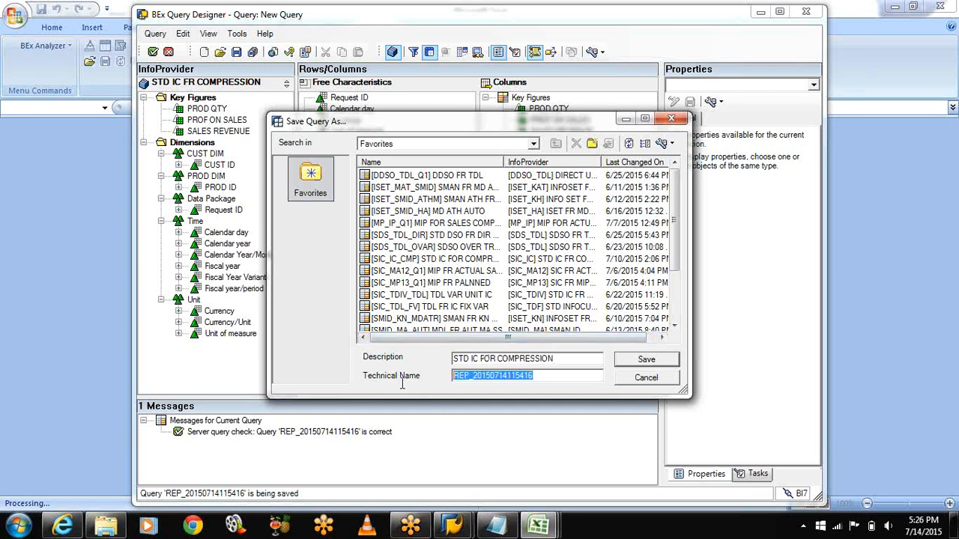
pyautogui.write('SIC_I')
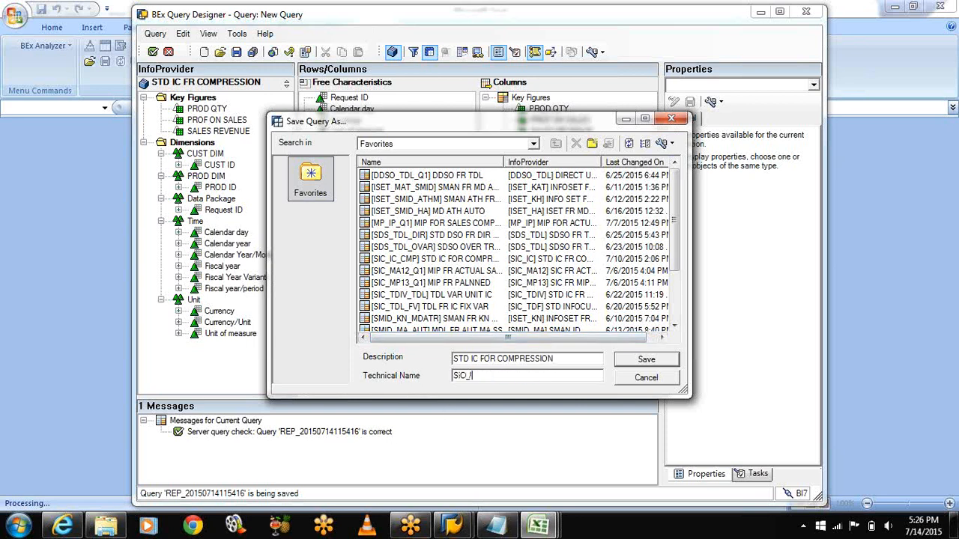
pyautogui.write('C_COMP')
pyautogui.click(653, 359)
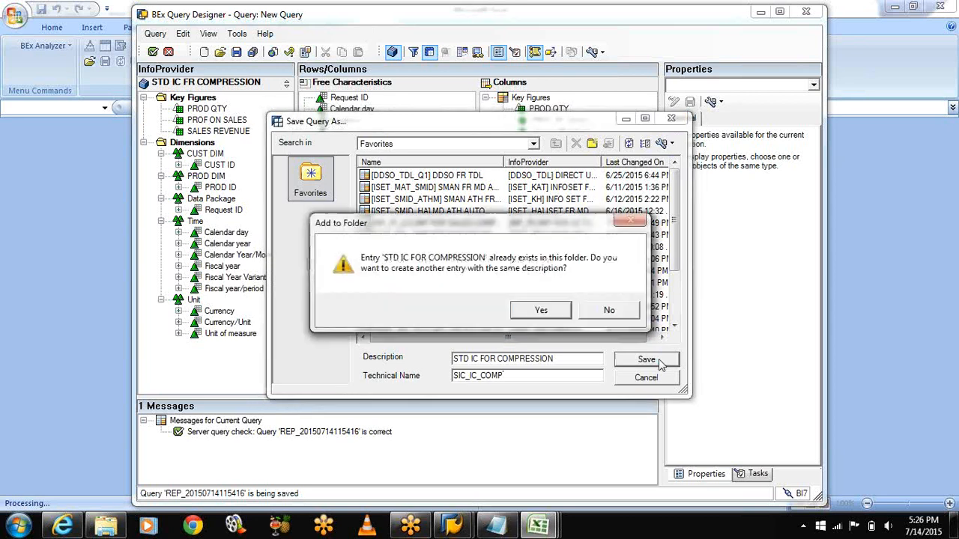
pyautogui.click(540, 313)
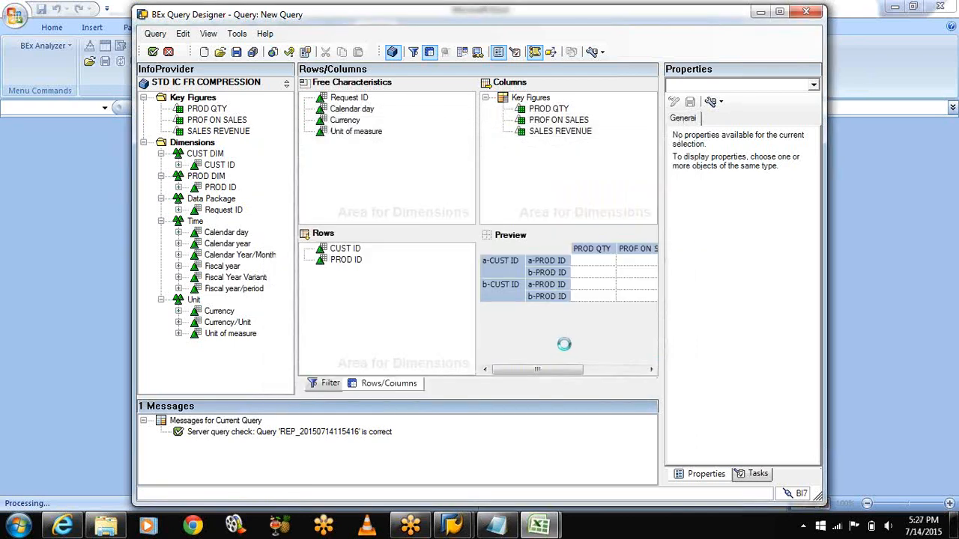
# Check the saved query and run it in BEx Analyzer
pyautogui.click(289, 55)
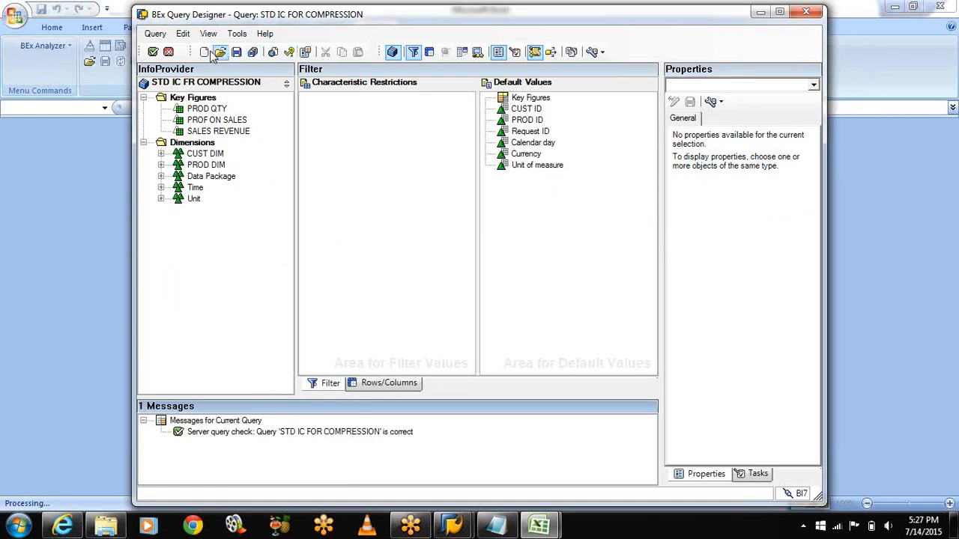
pyautogui.click(154, 53)
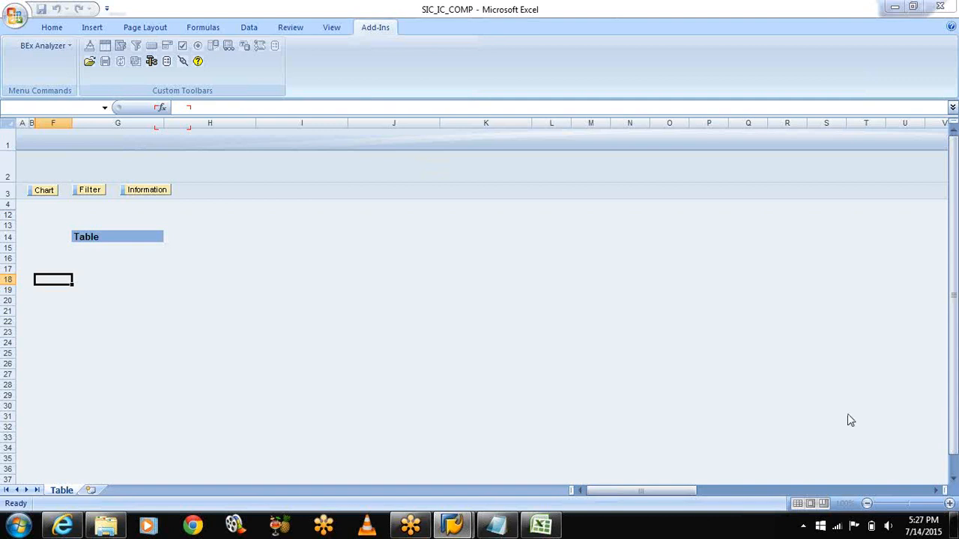
pyautogui.click(425, 303)
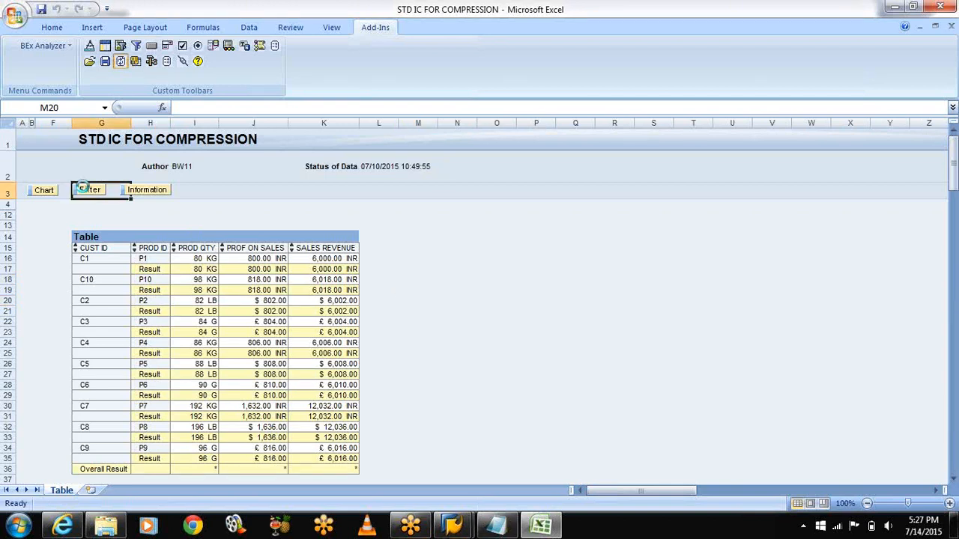
# Show the report's filter area and add a drilldown according to Request ID in the rows
pyautogui.click(87, 190)
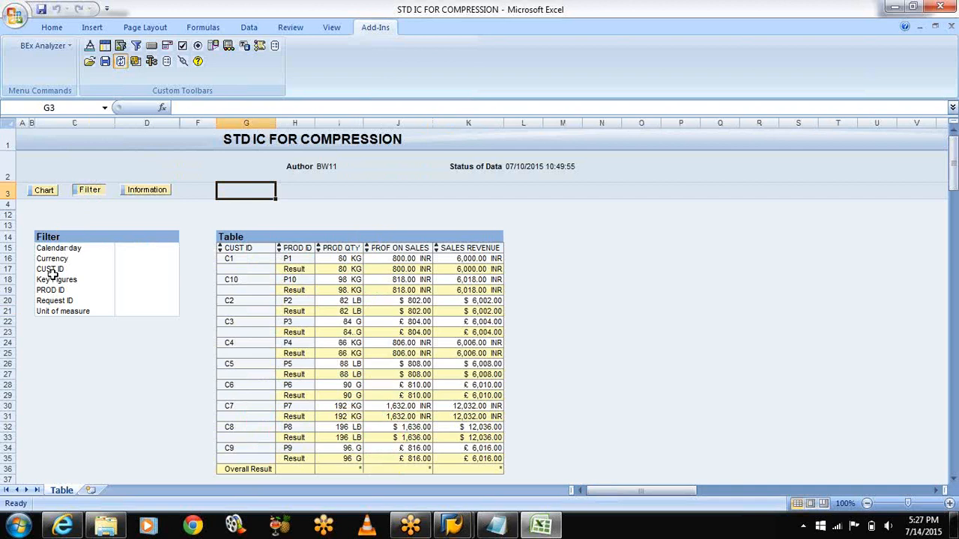
pyautogui.rightClick(58, 304)
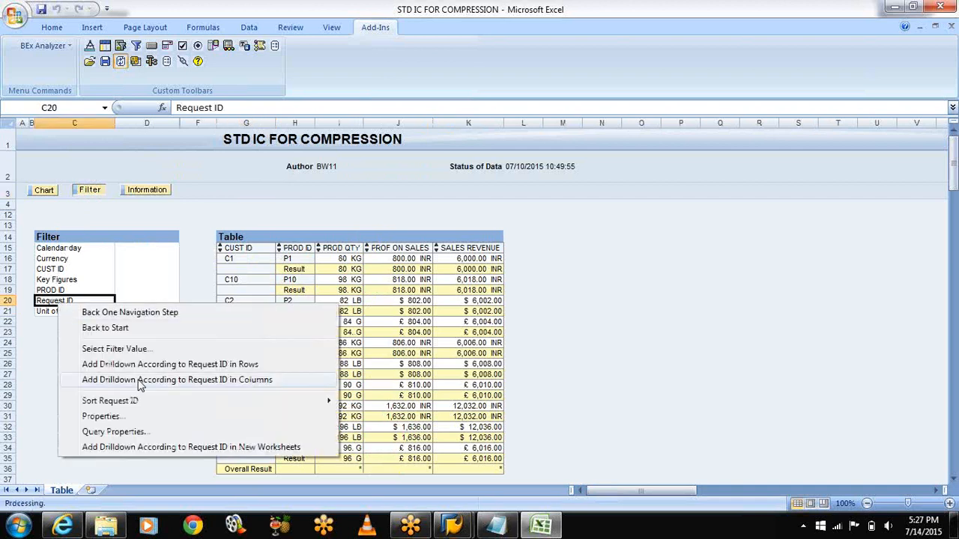
pyautogui.moveTo(132, 402)
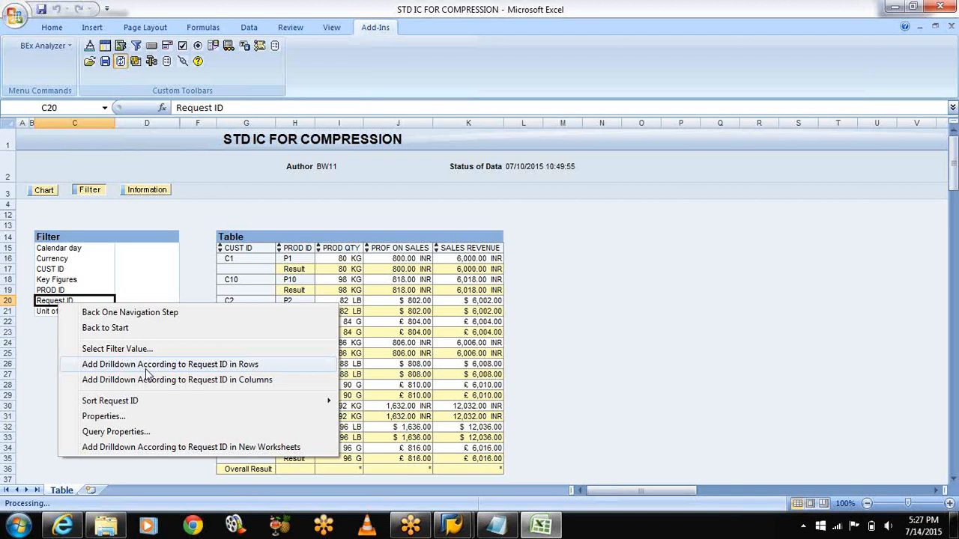
pyautogui.click(147, 365)
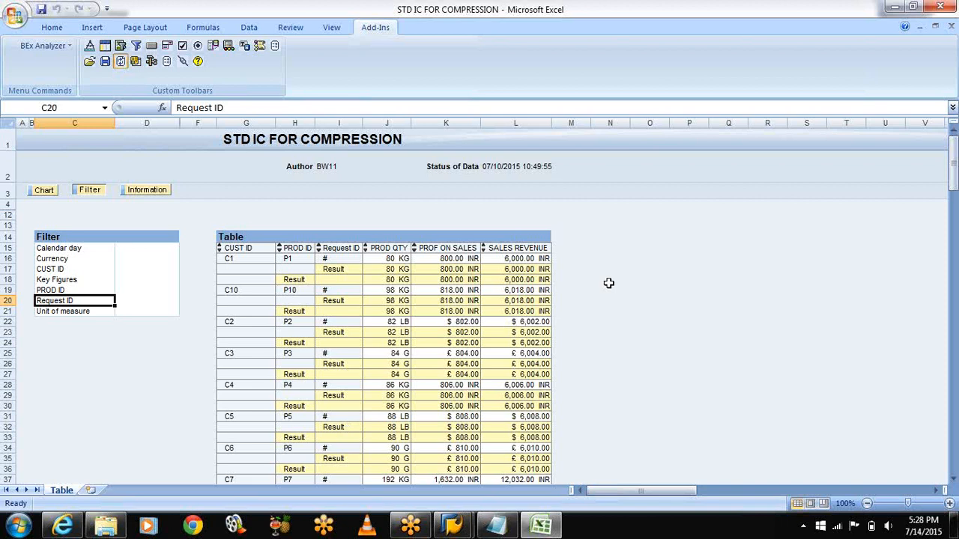
# View the report as a chart and return to the table with the filter area hidden
pyautogui.click(45, 195)
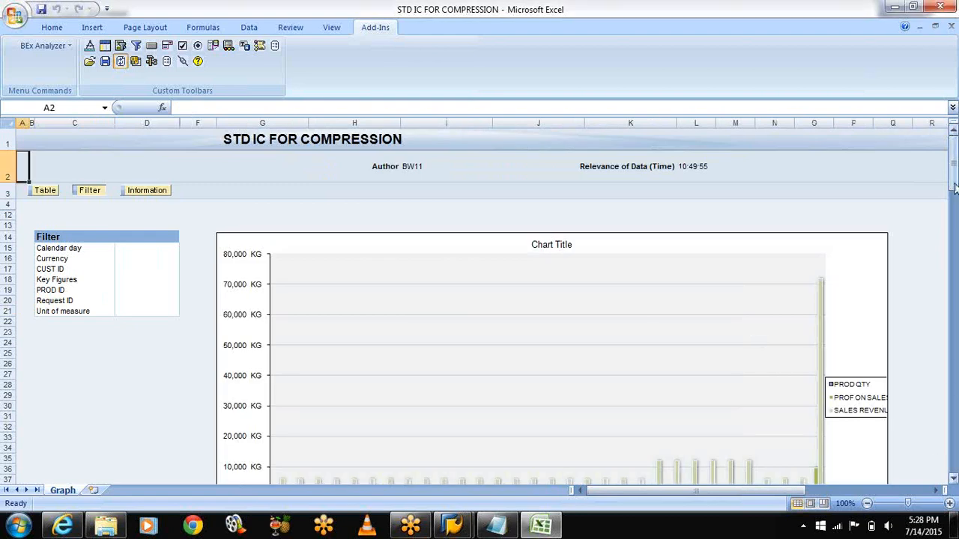
pyautogui.moveTo(953, 183)
pyautogui.mouseDown()
pyautogui.moveTo(954, 225)
pyautogui.moveTo(954, 188)
pyautogui.mouseUp()
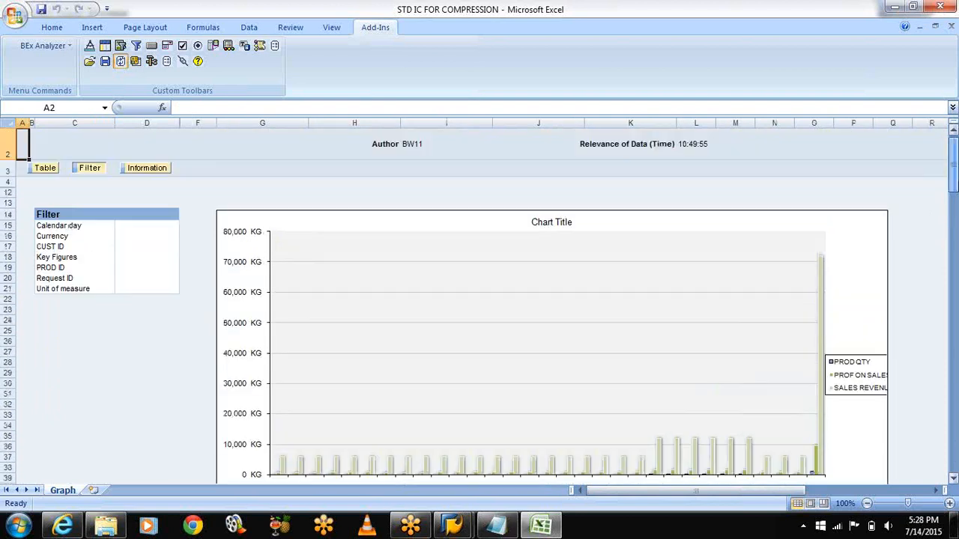
pyautogui.click(89, 166)
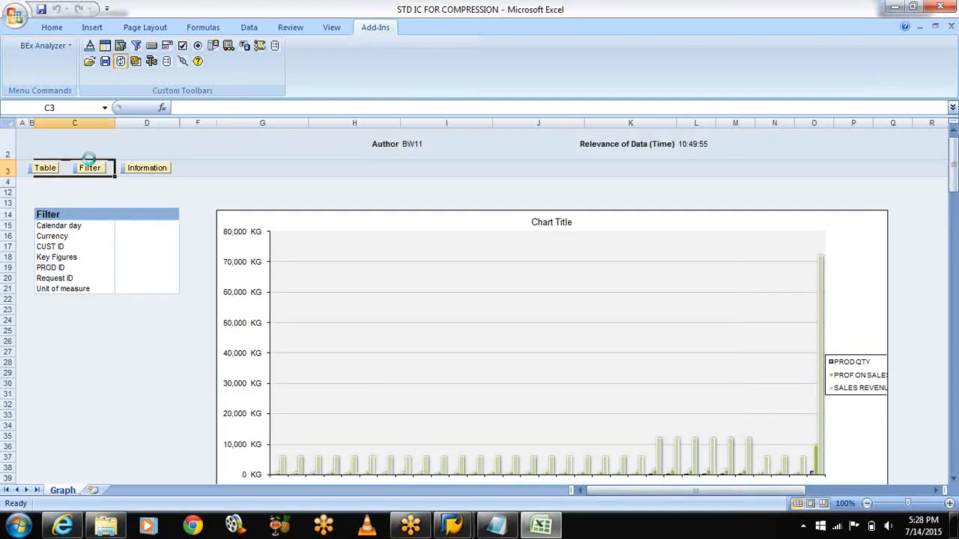
pyautogui.click(46, 168)
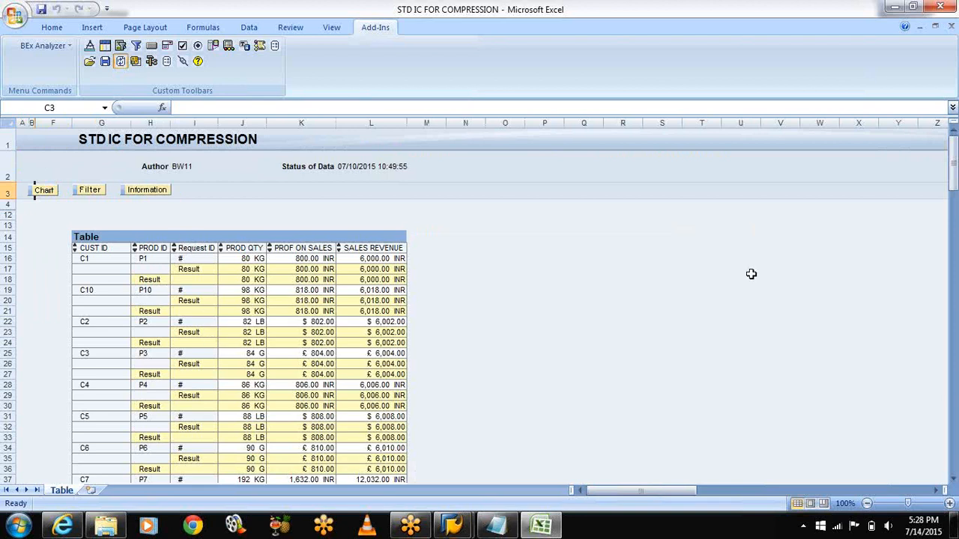
pyautogui.moveTo(953, 154)
pyautogui.mouseDown()
pyautogui.moveTo(954, 180)
pyautogui.moveTo(956, 169)
pyautogui.mouseUp()
# Show the report's information block and review its current user, key date, InfoProvider, data relevance time and query technical name
pyautogui.click(153, 191)
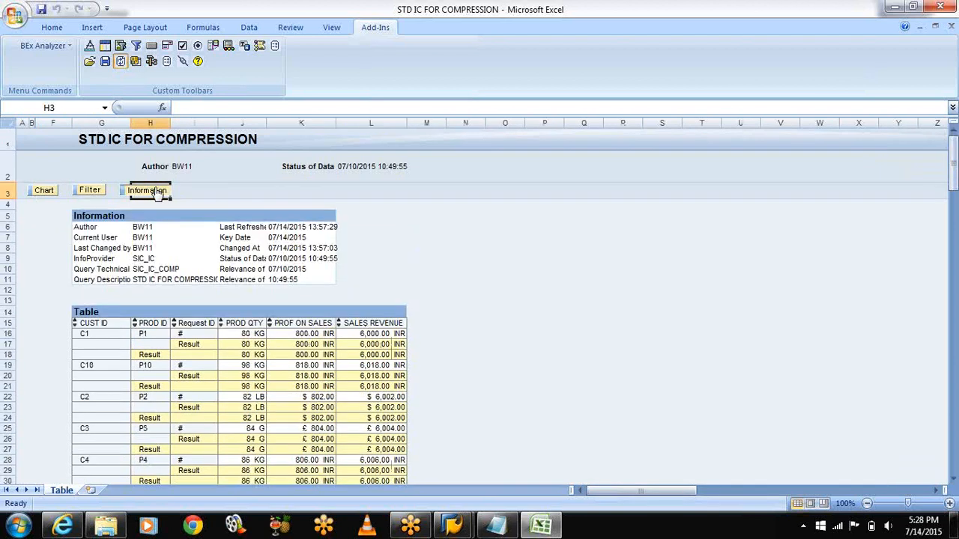
pyautogui.click(142, 238)
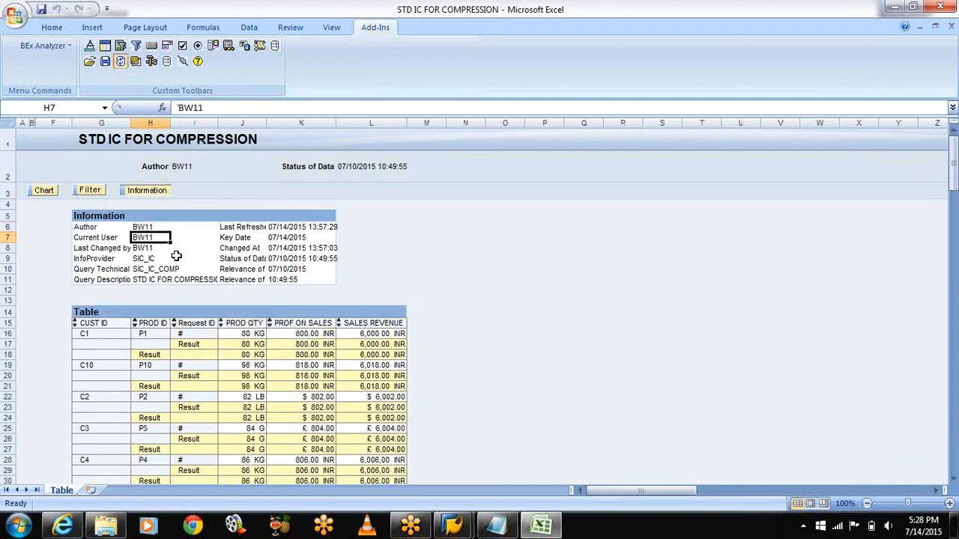
pyautogui.click(299, 238)
pyautogui.click(150, 259)
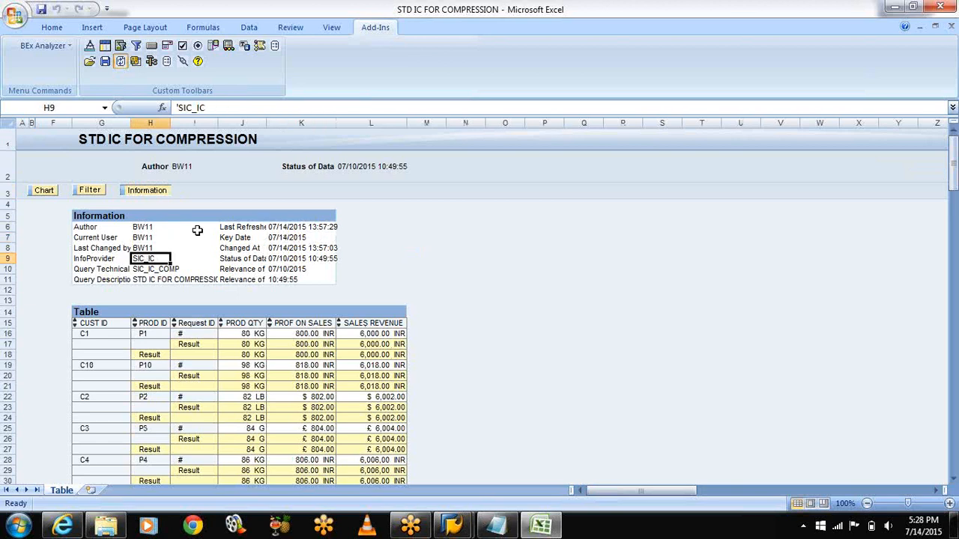
pyautogui.click(291, 283)
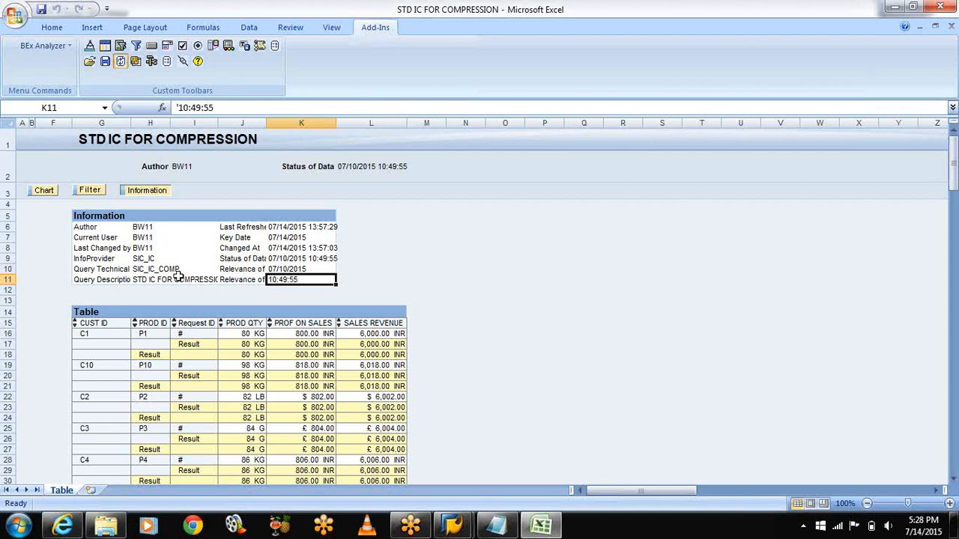
pyautogui.click(150, 258)
pyautogui.click(153, 270)
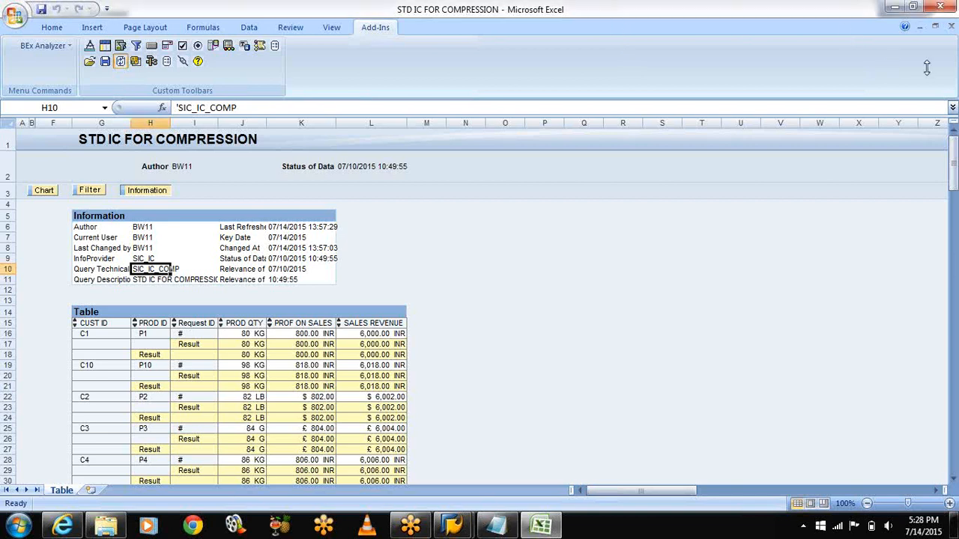
# Switch to Internet Explorer with the k-onlines.com home page
pyautogui.click(64, 528)
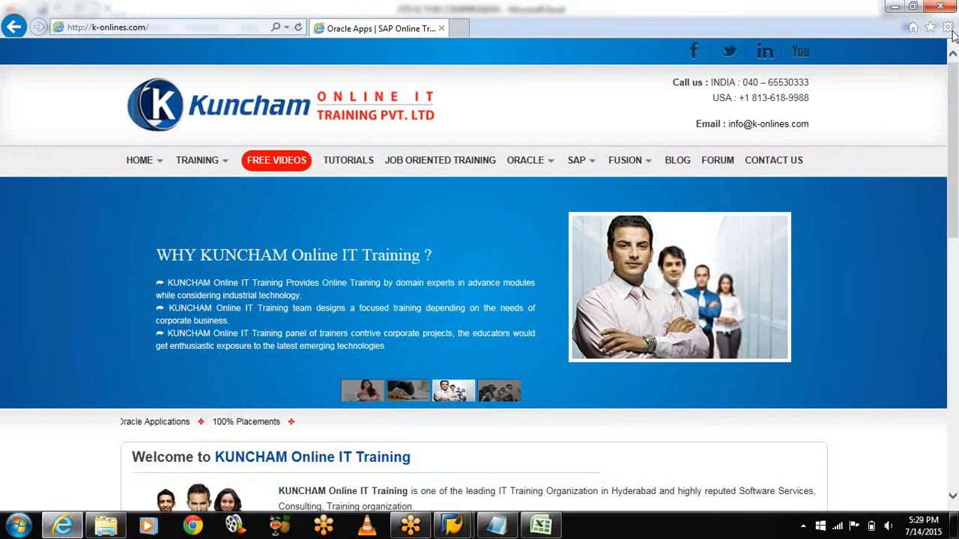